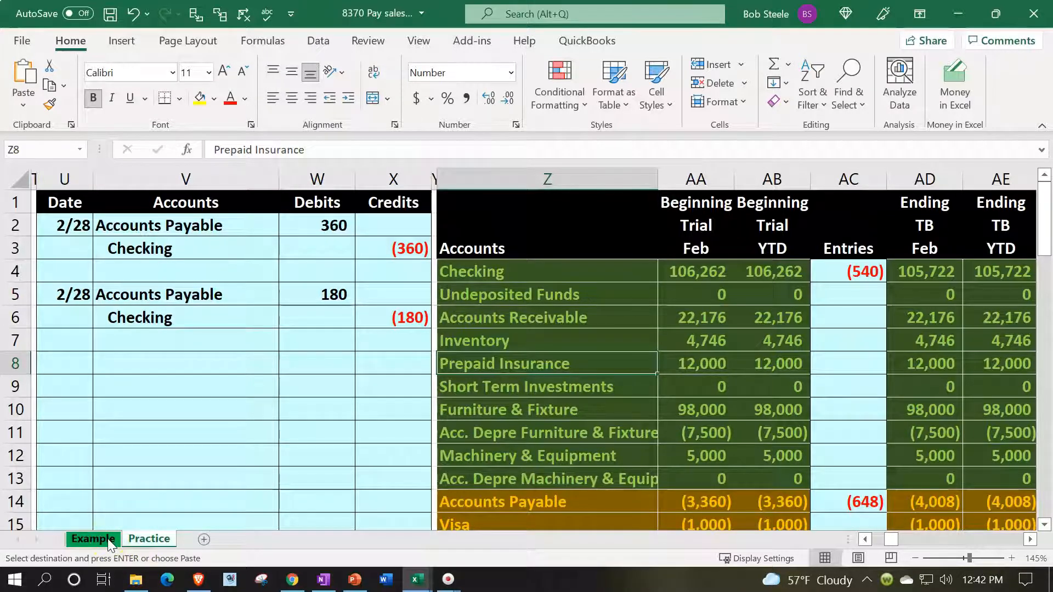
Examine the Sales Tax Payable and Checking journal entry and the Sales Tax Payable trial balance line on the Example sheet.
left_click(109, 540)
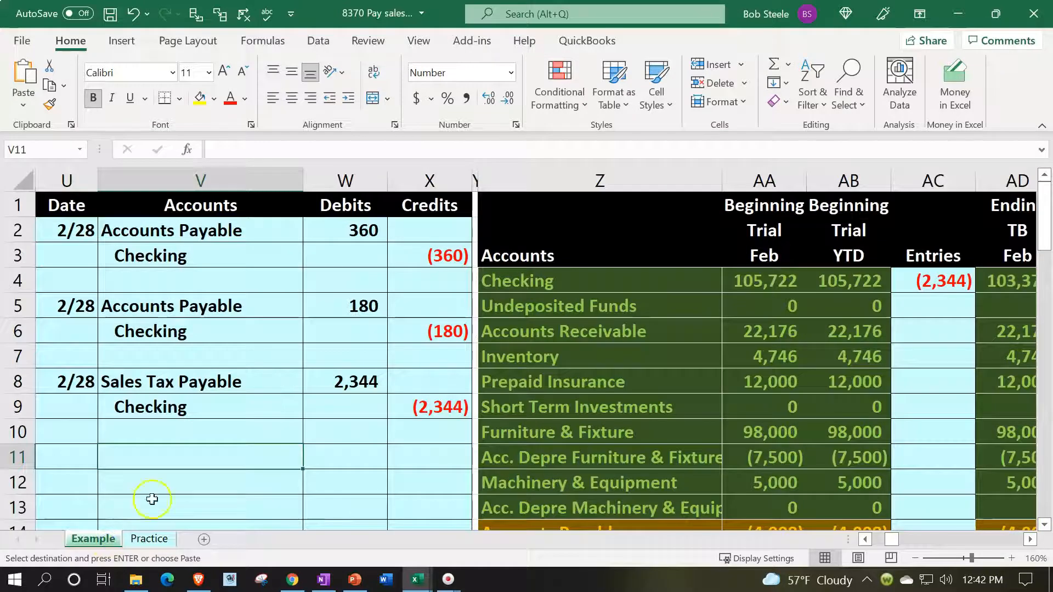
left_click(211, 448)
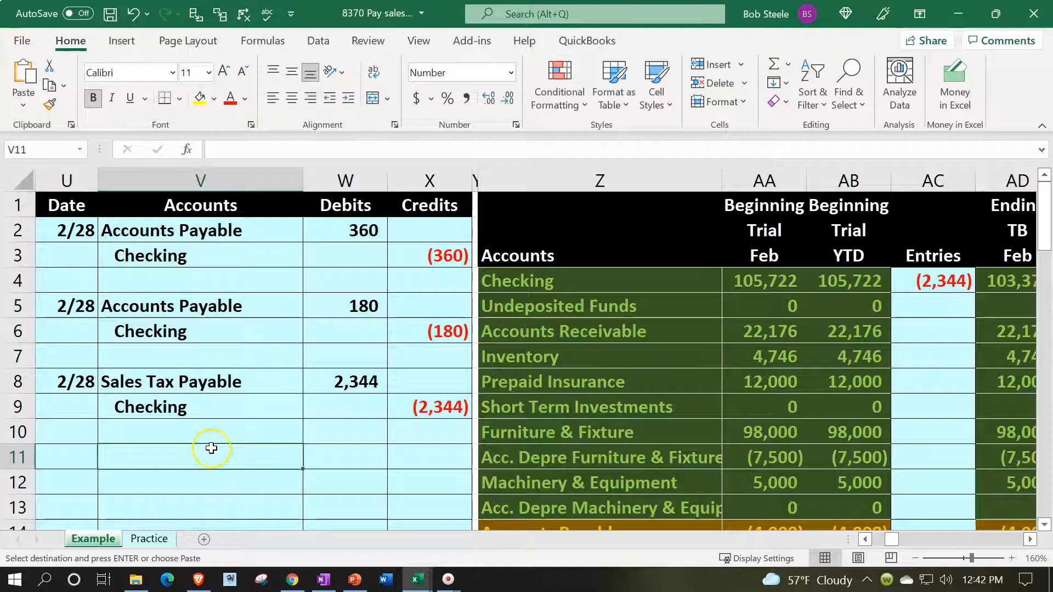
scroll(211, 449, "down", 4)
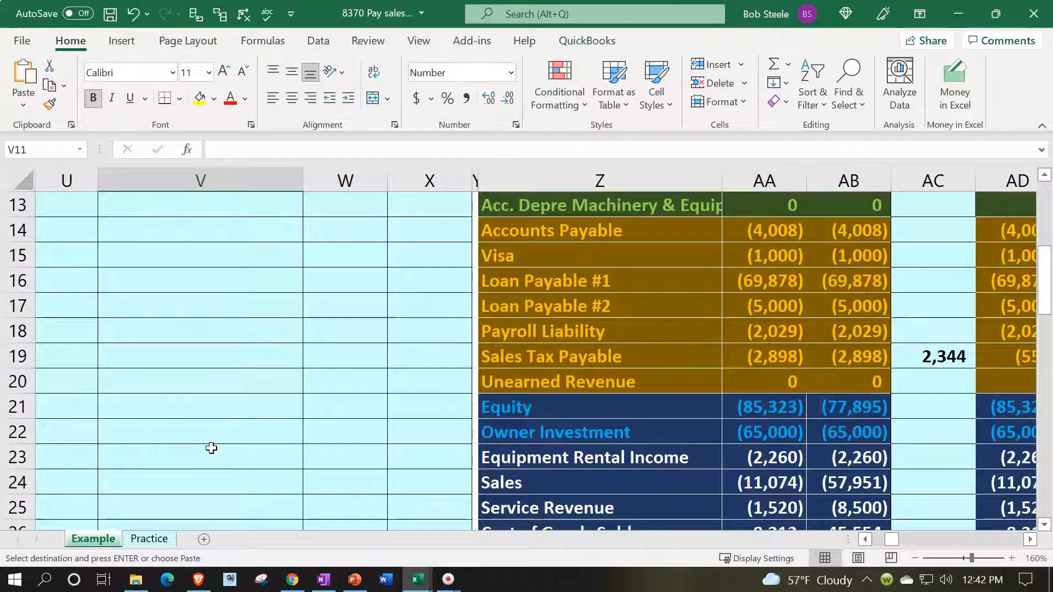
scroll(211, 449, "down", 1)
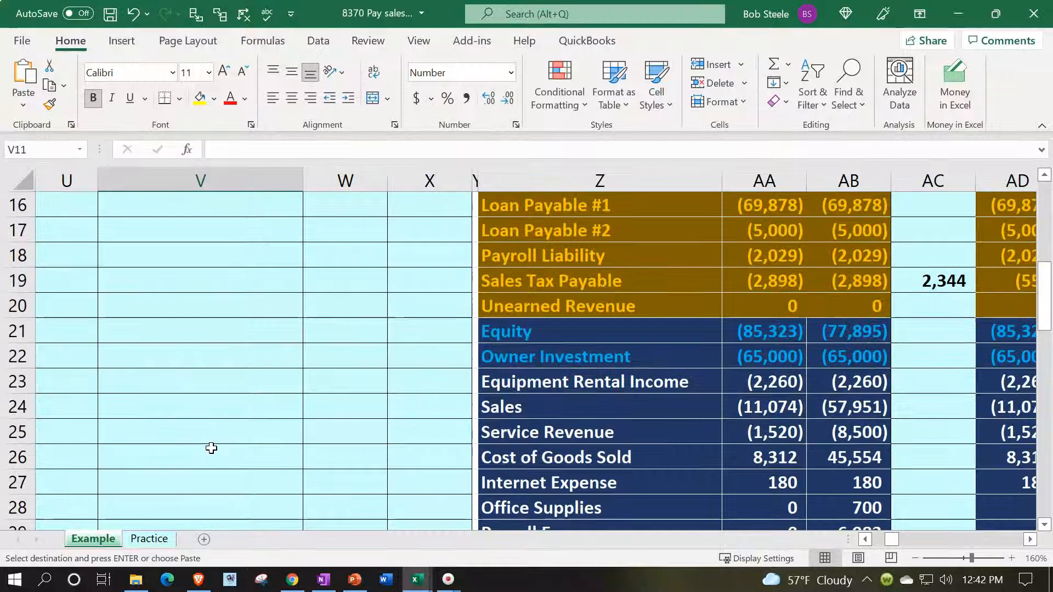
left_click_drag(851, 406, 856, 439)
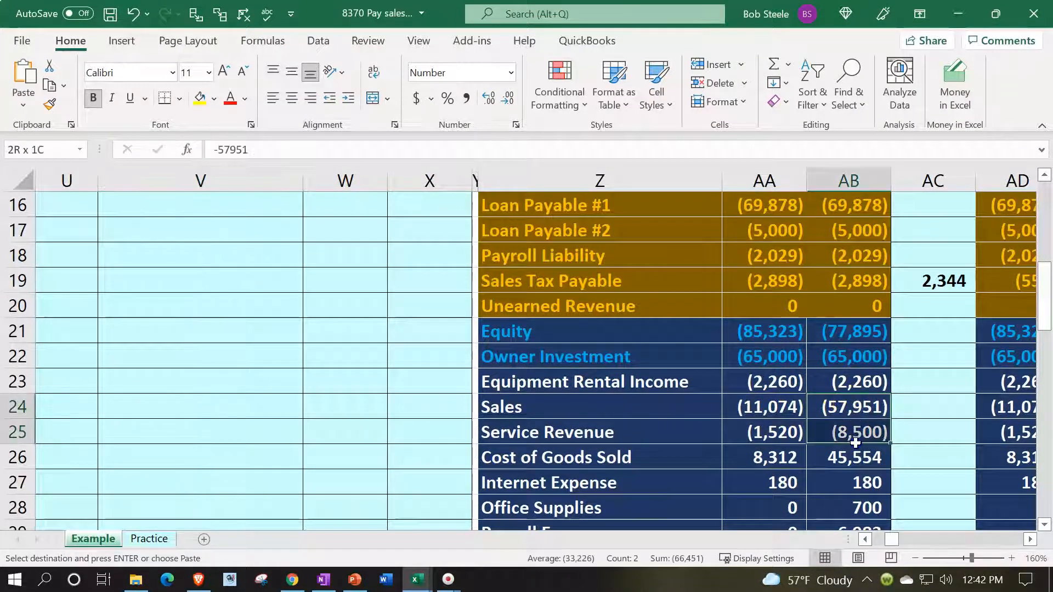
left_click(850, 281)
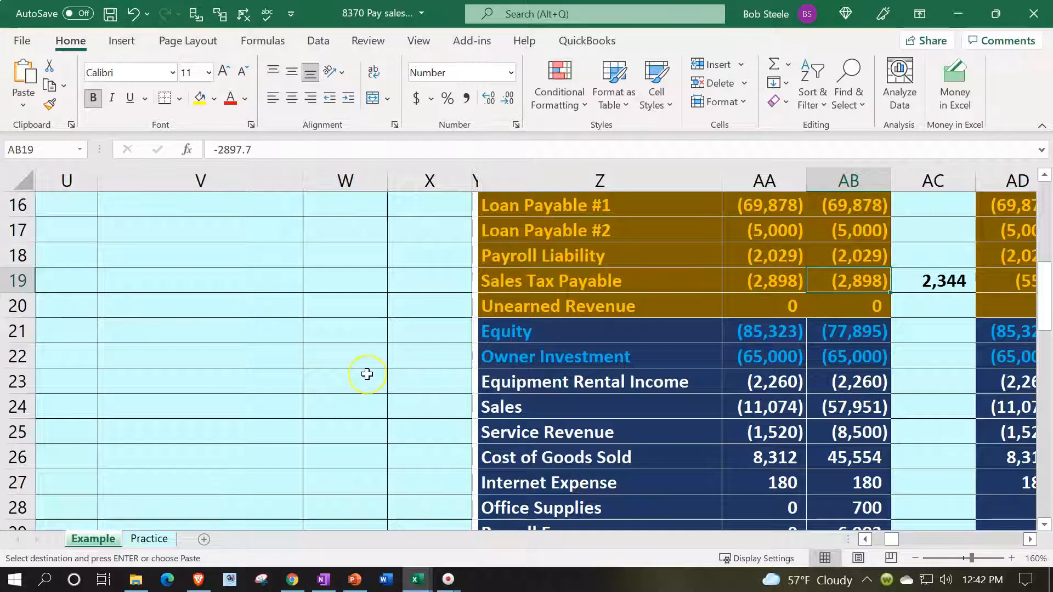
scroll(367, 374, "up", 4)
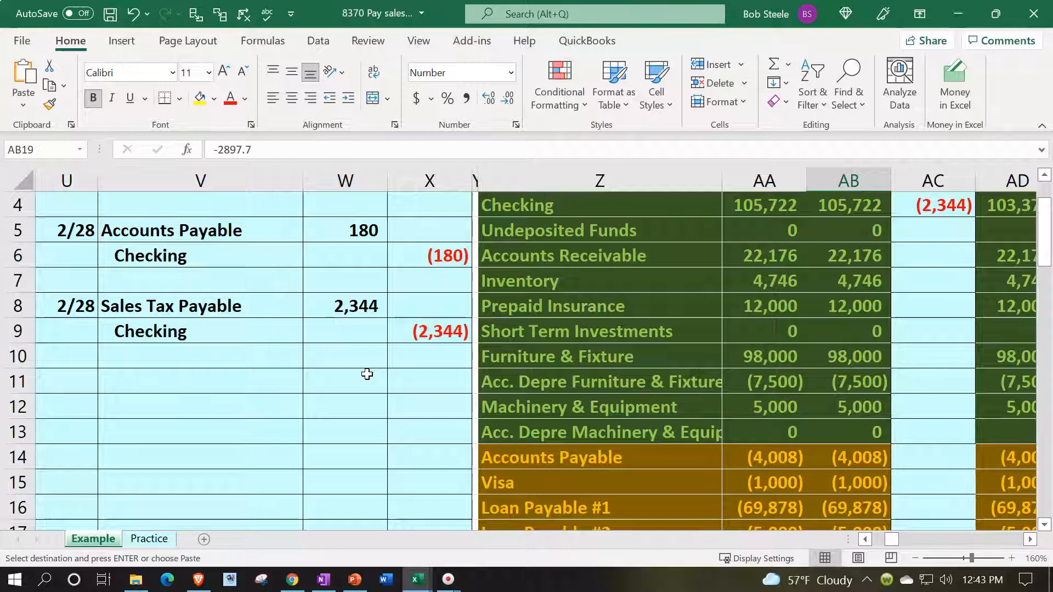
Hide columns A through T on the Practice sheet.
left_click(149, 539)
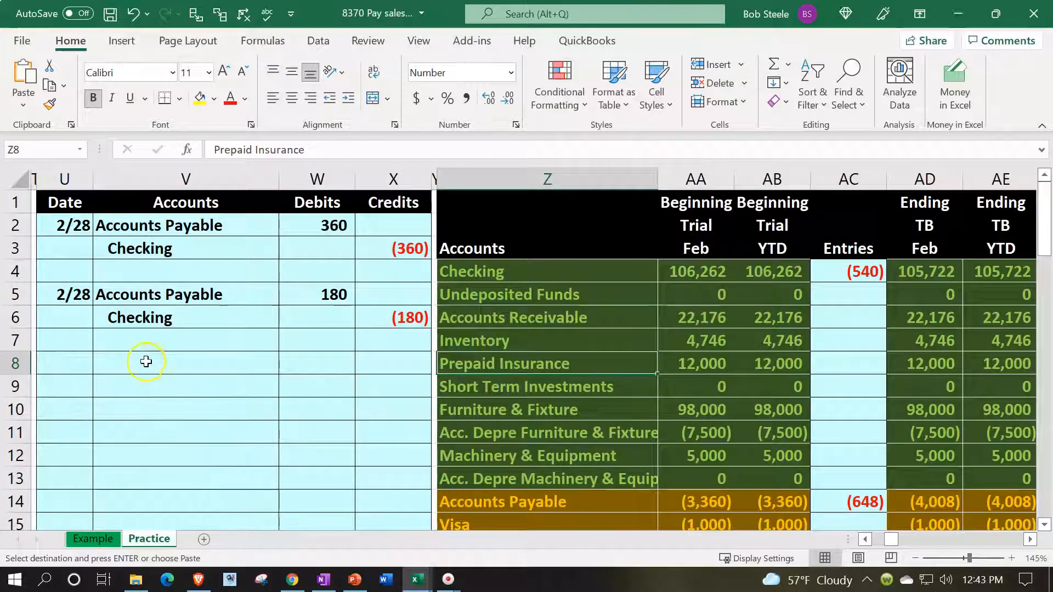
left_click(146, 361)
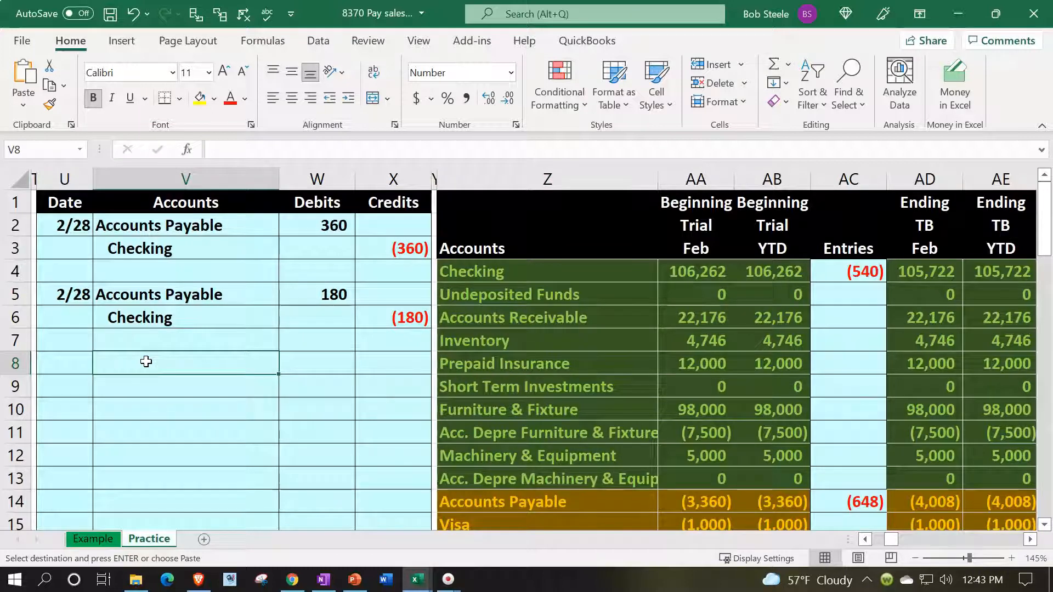
key("Left")
key("Left")
key("Left")
key("Left")
key("Left")
key("Left")
key("Left")
key("Left")
key("Left")
key("Left")
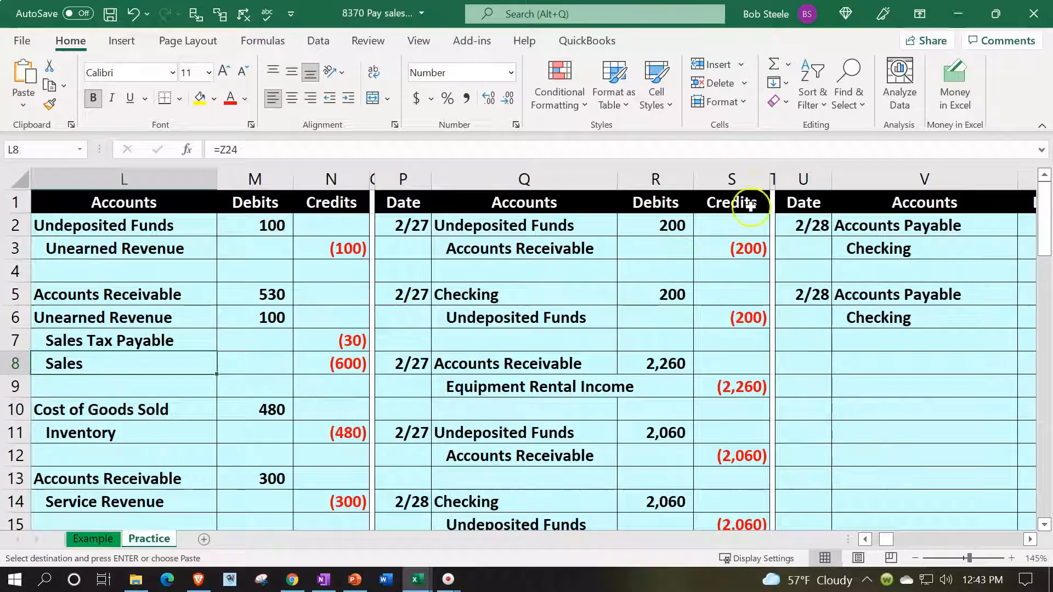
left_click(773, 174)
left_click_drag(773, 175, 172, 277)
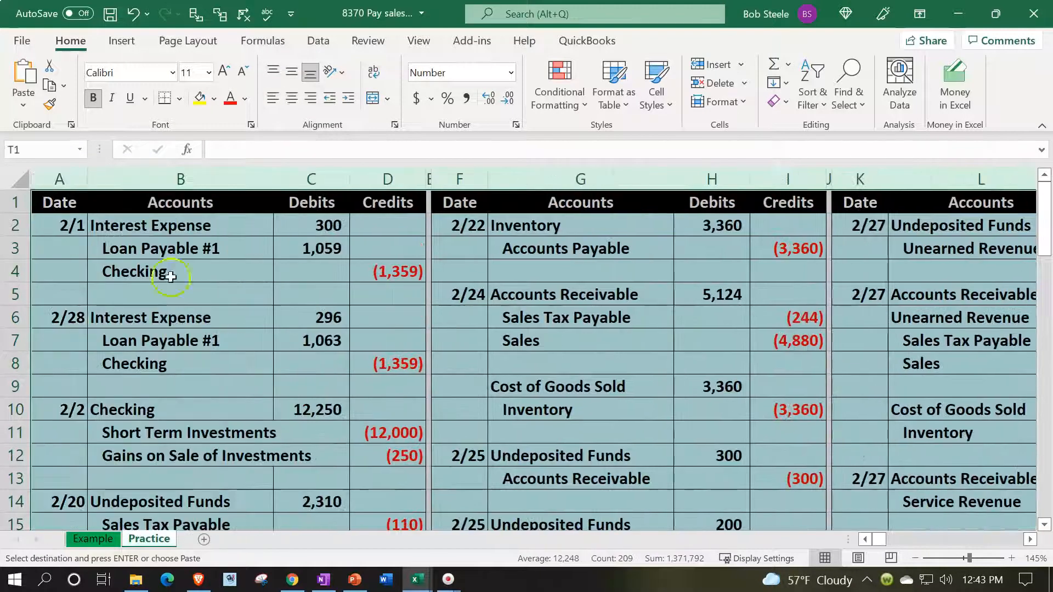
right_click(176, 277)
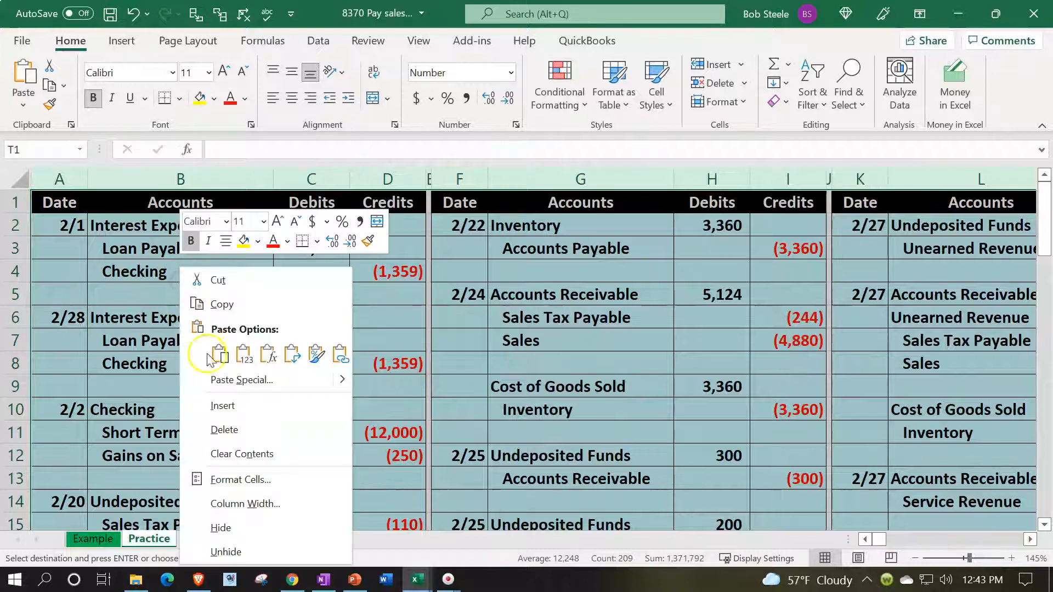
left_click(258, 525)
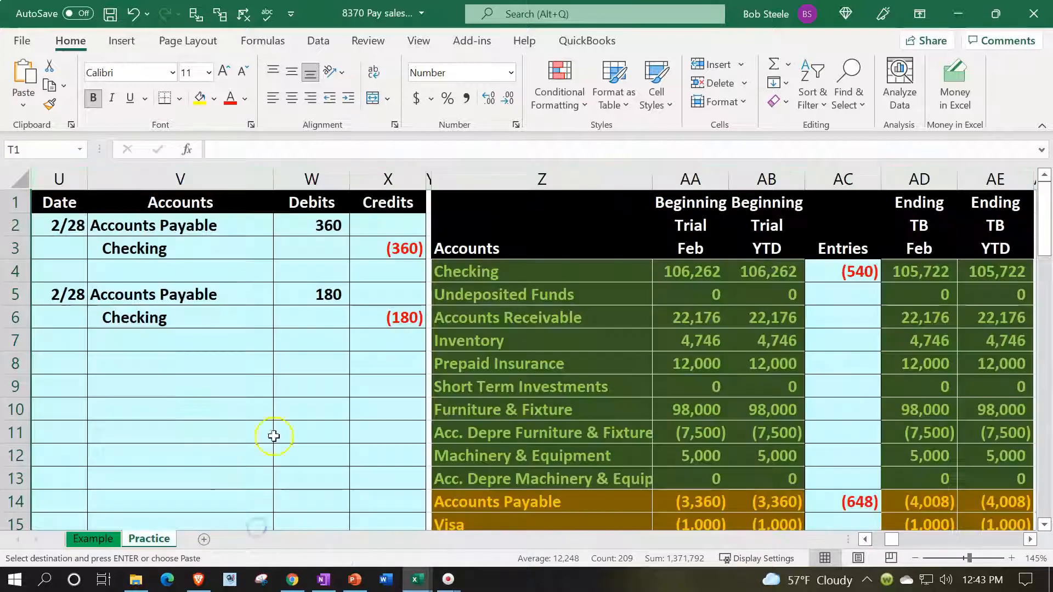
left_click(299, 360)
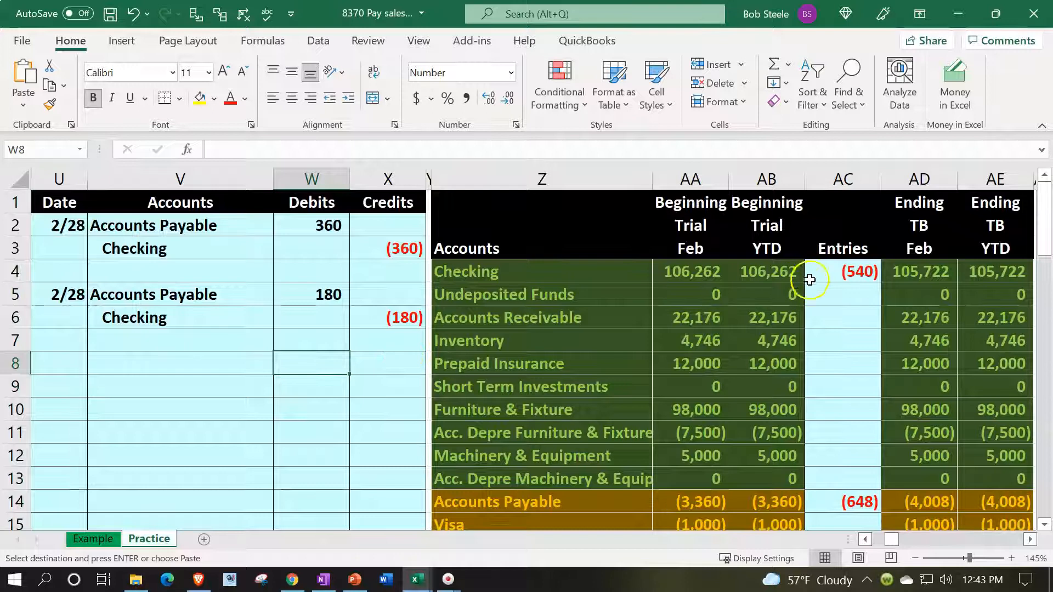
Copy the ending trial balances in AD4:AE34 and paste them as values over the beginning balances starting at AA4.
left_click_drag(910, 273, 969, 433)
key("ctrl+c")
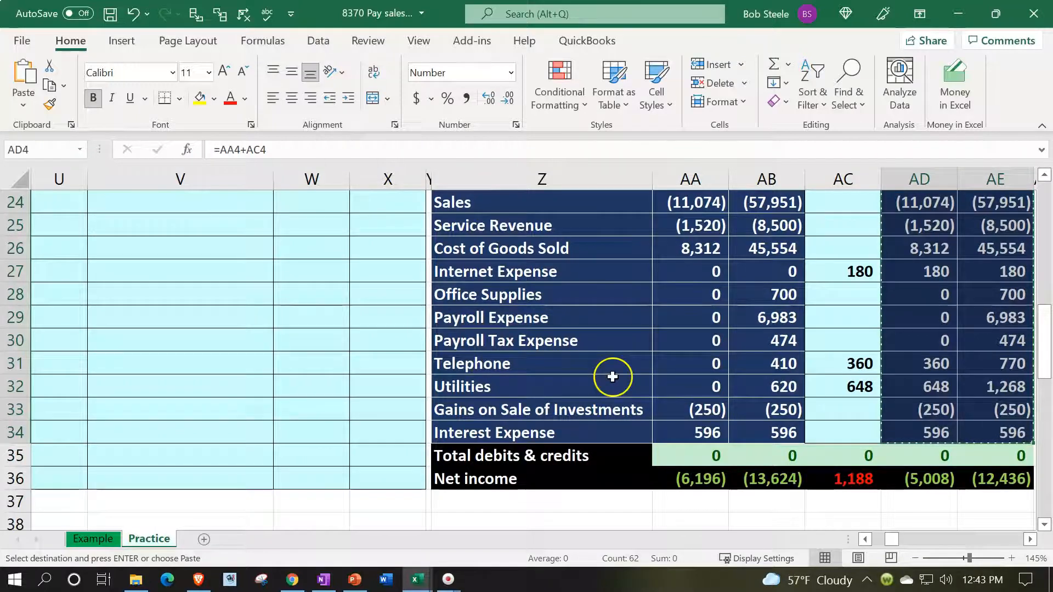
scroll(612, 377, "up", 8)
left_click(684, 267)
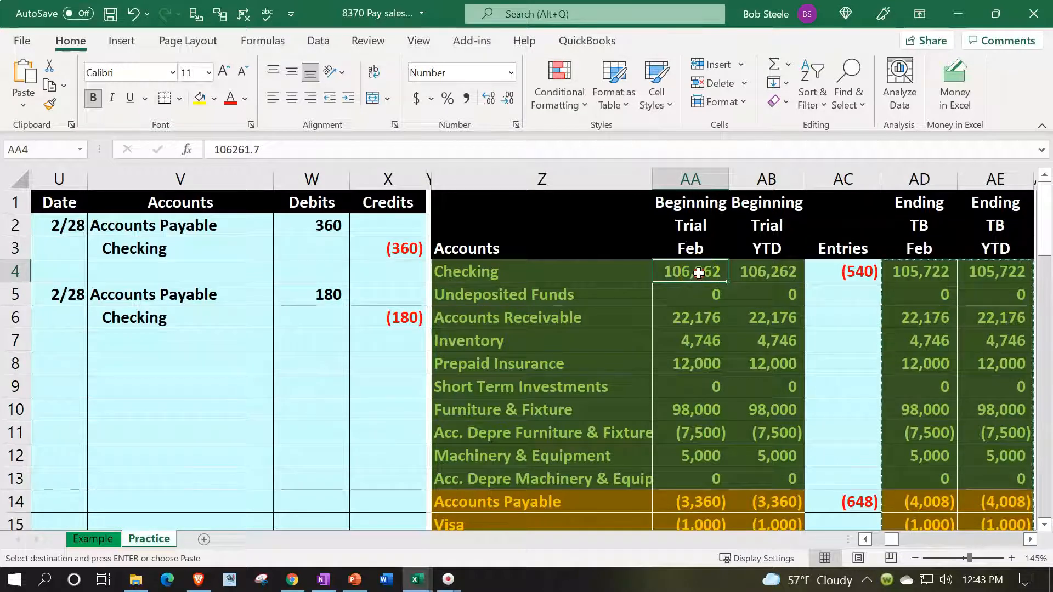
right_click(698, 273)
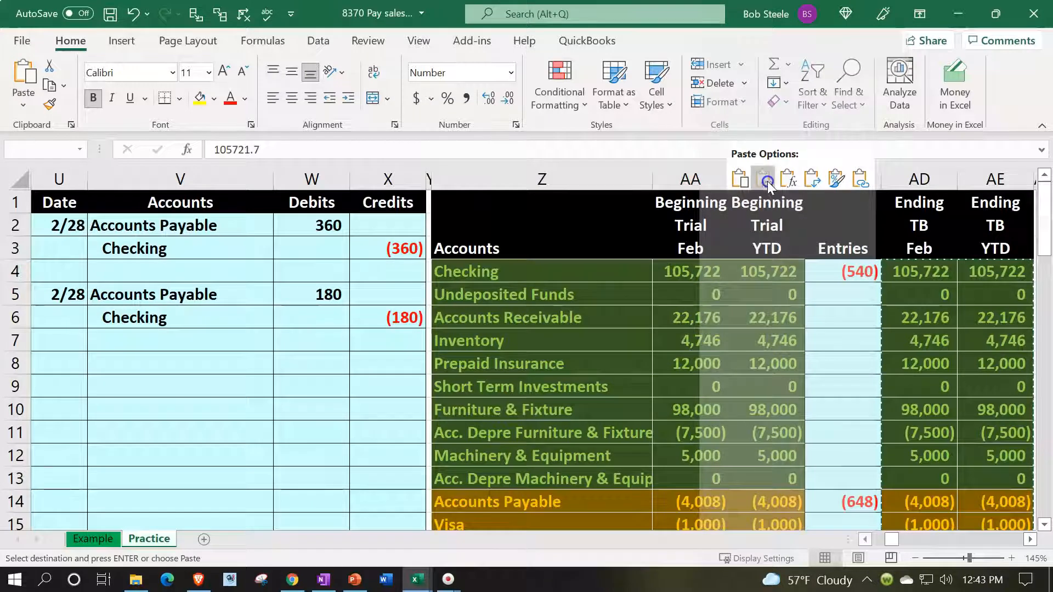
left_click(768, 181)
Clear the old formulas from the trial balance Entries column, AC4:AC34.
left_click_drag(839, 272, 849, 446)
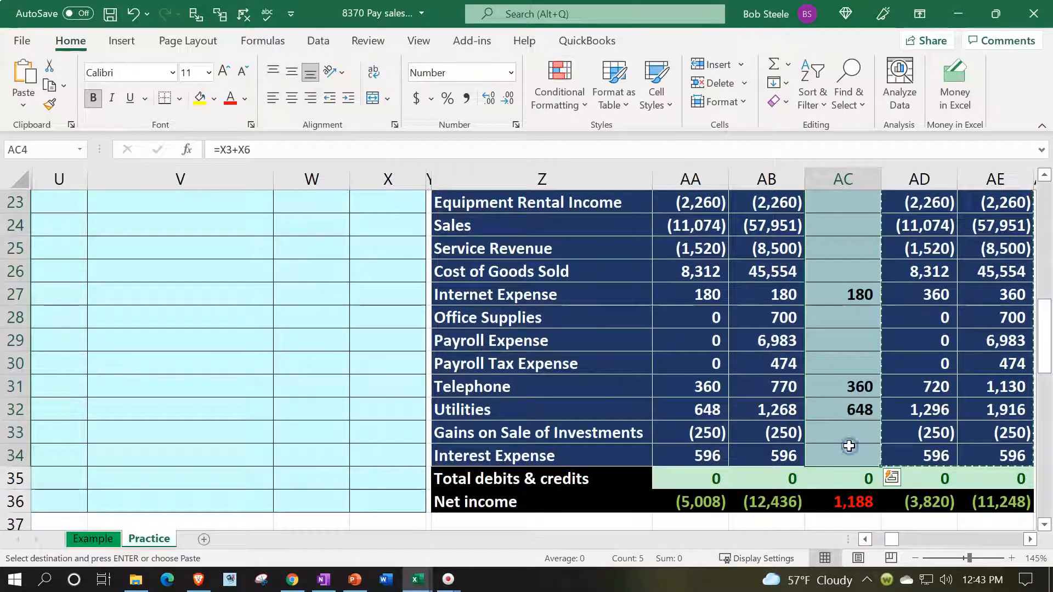
scroll(849, 445, "up", 4)
key("Delete")
scroll(849, 446, "up", 3)
left_click(225, 407)
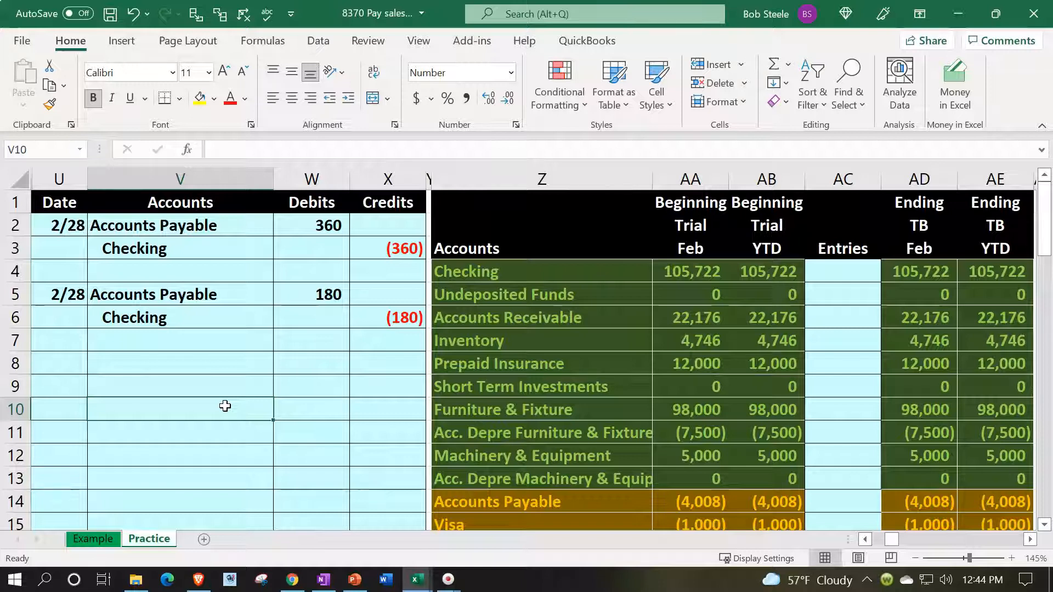
Check the Sales Tax Payable line in the trial balance and enter the date 2/28 for a new journal entry in U8.
scroll(225, 406, "down", 3)
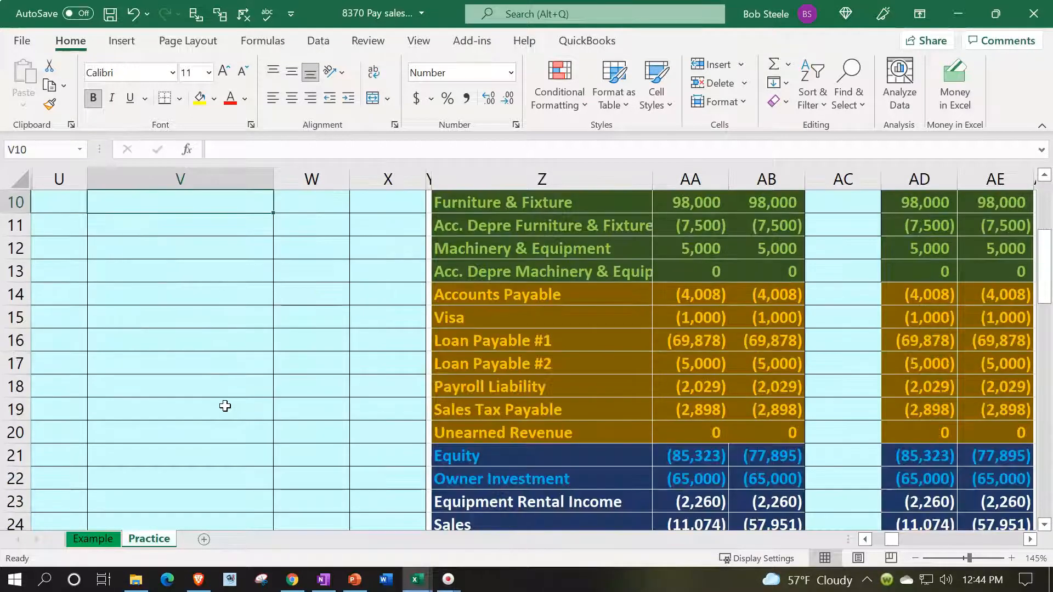
left_click(511, 410)
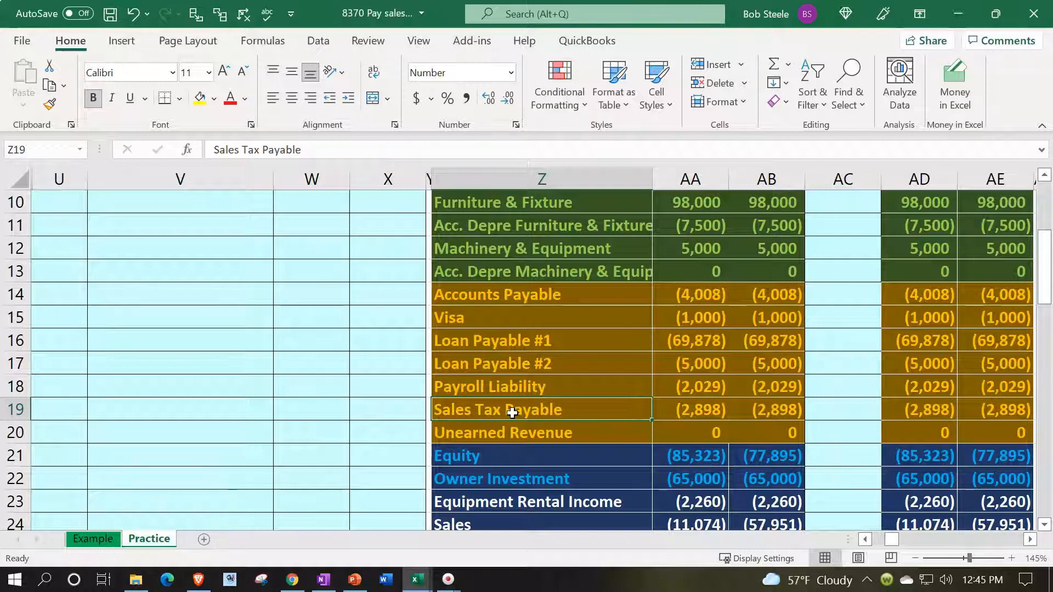
scroll(512, 412, "up", 3)
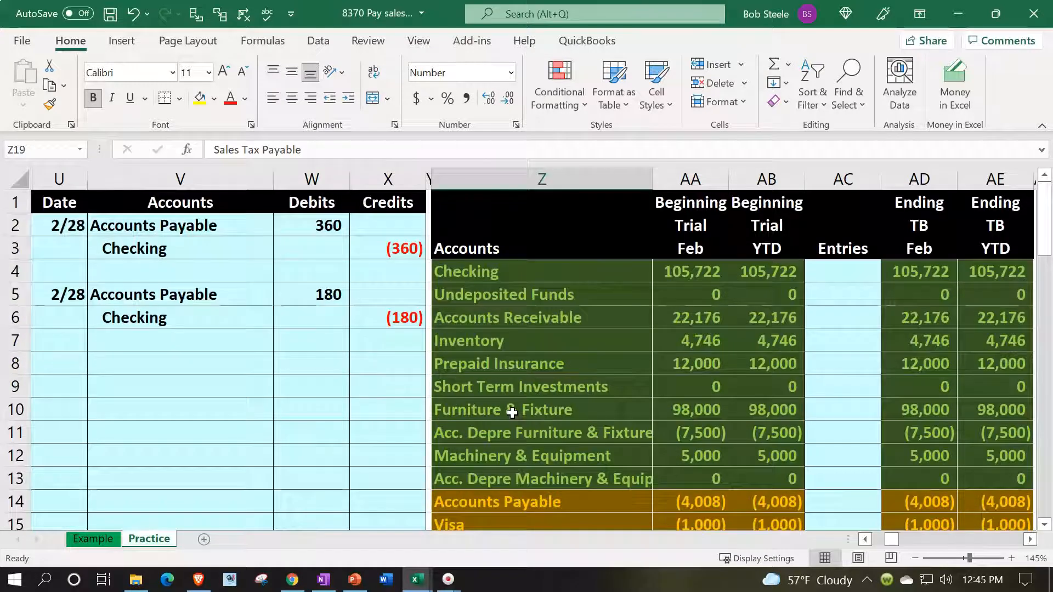
left_click(72, 365)
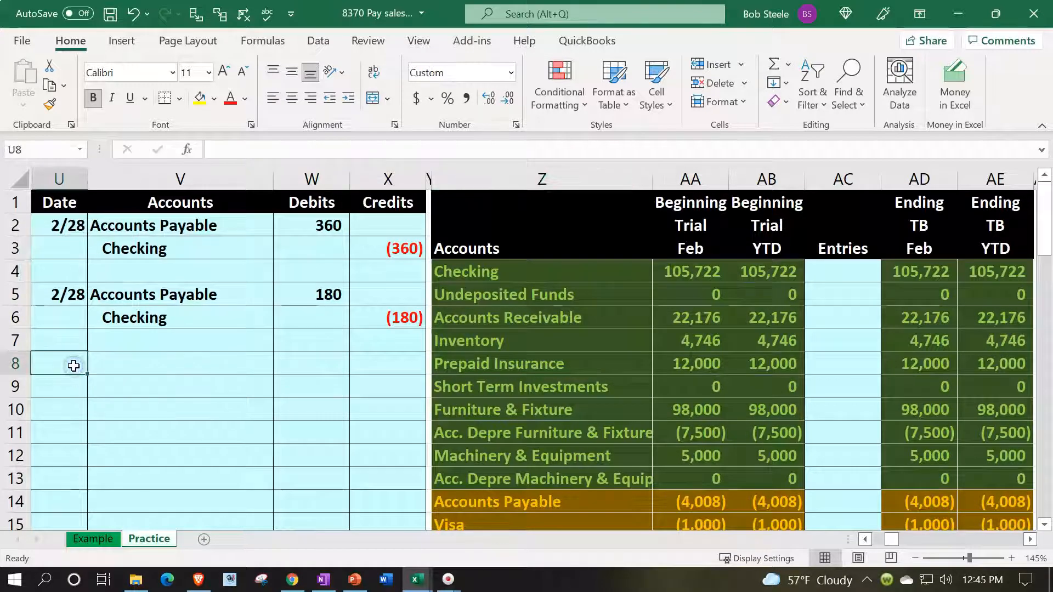
type("2/28")
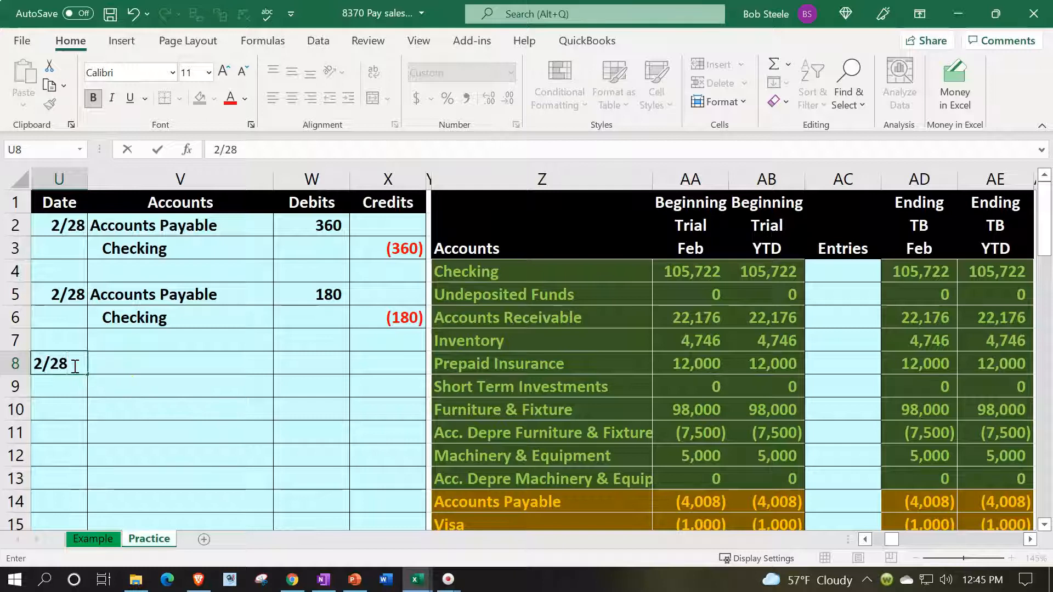
key("Tab")
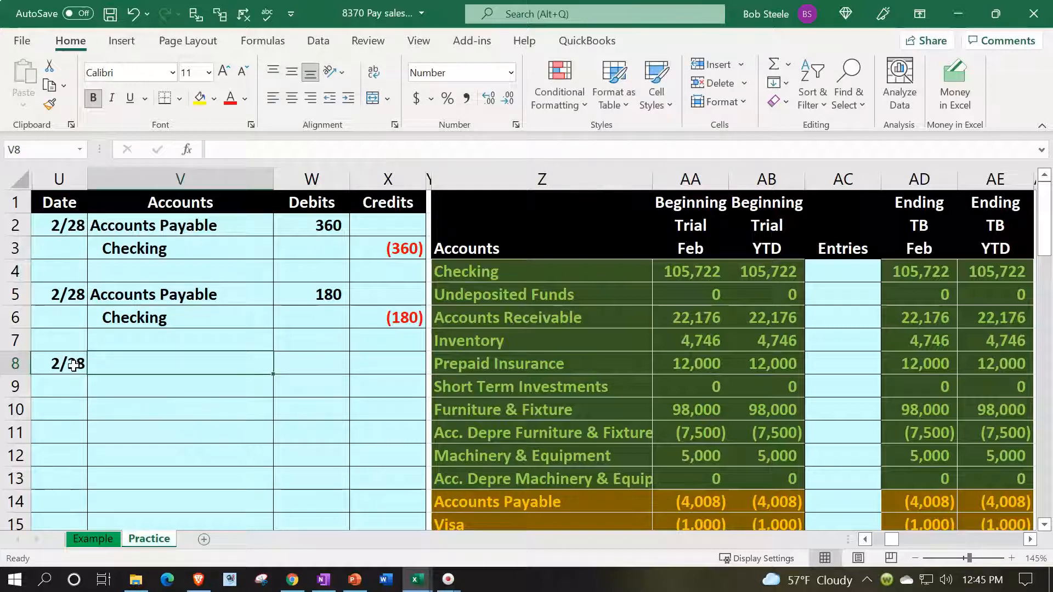
Link the debit account name in V8 to Sales Tax Payable in Z19 of the trial balance.
type("=")
key("Right")
key("Right")
key("Down")
key("Down")
key("Down")
key("Down")
key("Down")
key("Down")
key("Down")
key("Down")
key("Down")
key("Down")
key("Down")
key("Down")
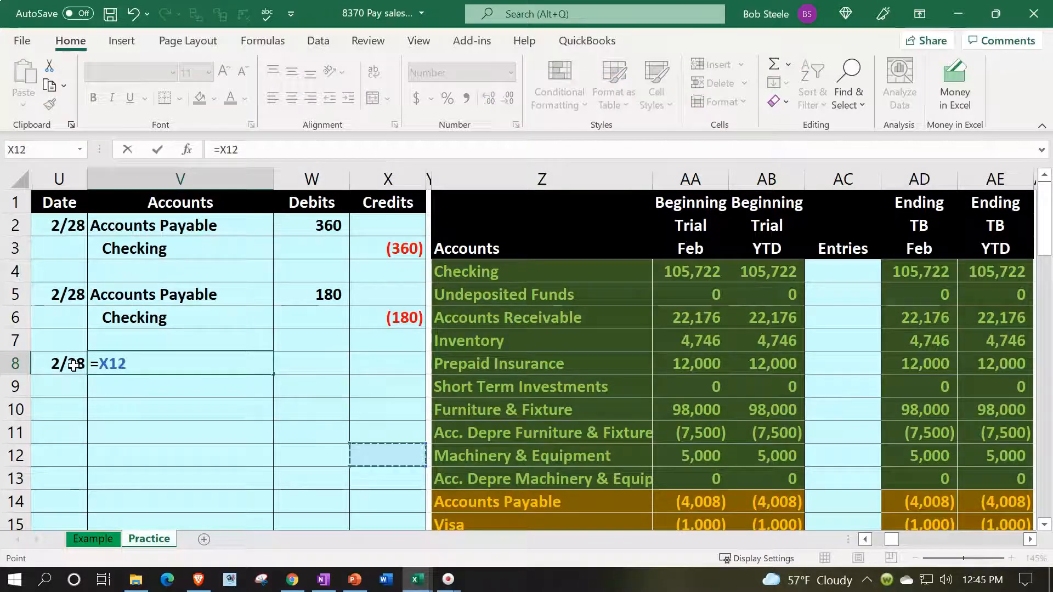
key("Right")
Link the credit account name in V9 to Checking in Z4 with =Z4 and indent it.
key("Right")
key("Up")
key("Return")
key("Right")
type("=")
key("Right")
key("Right")
key("Right")
key("Up")
key("Up")
key("Up")
key("Up")
key("Up")
key("Up")
key("Up")
key("Up")
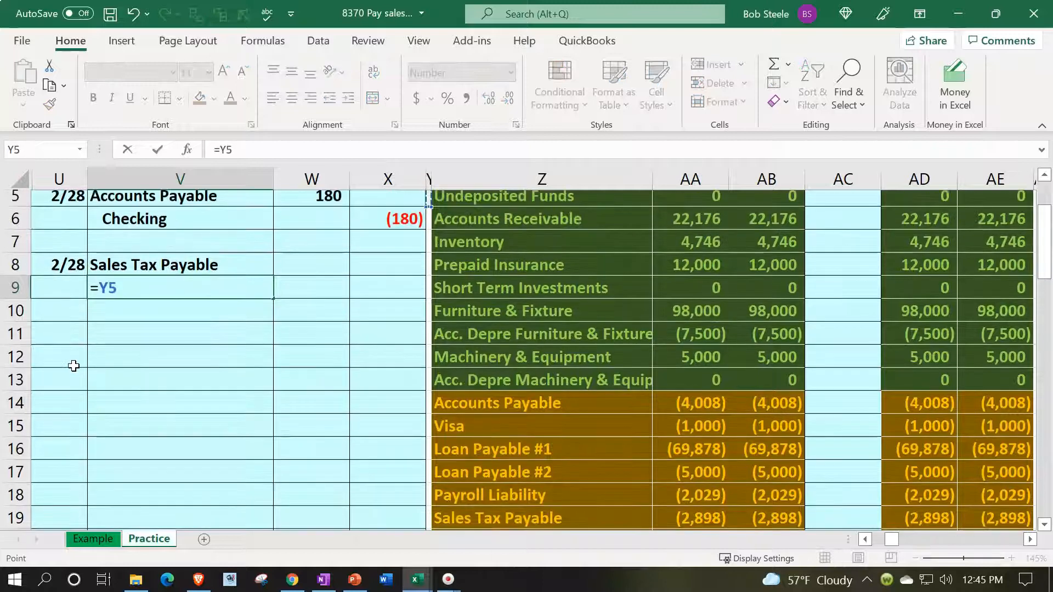
key("Down")
key("Down")
key("Down")
key("Right")
key("Return")
key("Up")
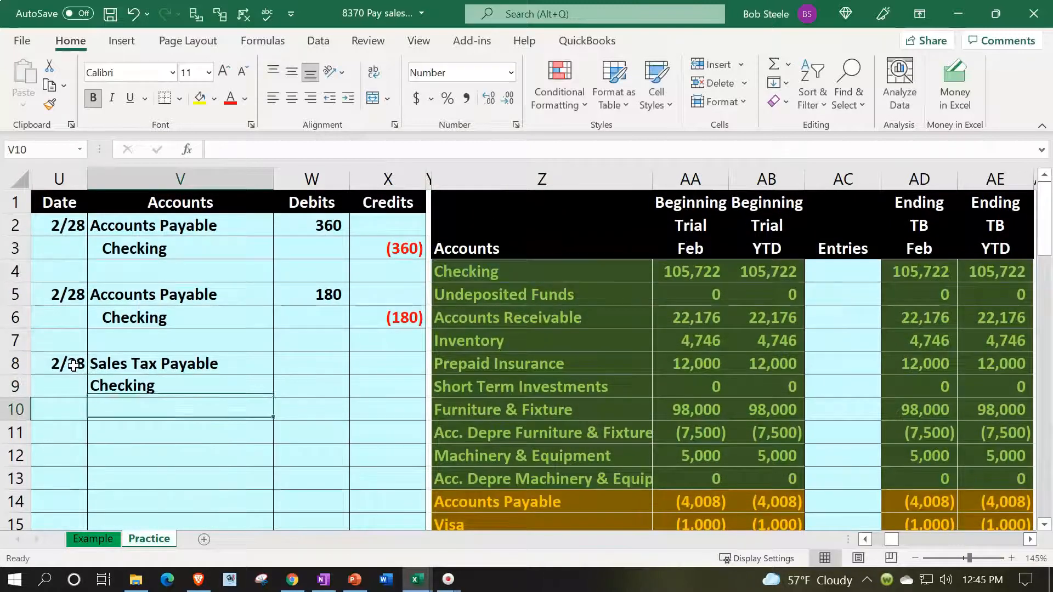
left_click(348, 98)
Examine the Sales Tax Payable balance in the trial balance and the dated entries in its general ledger account.
scroll(609, 316, "down", 3)
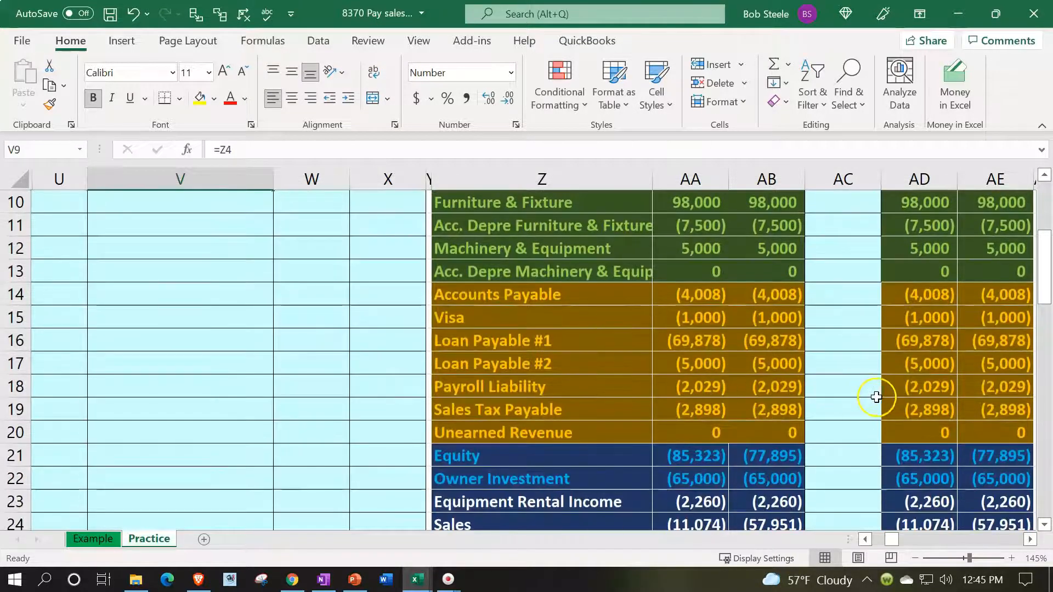
left_click(902, 404)
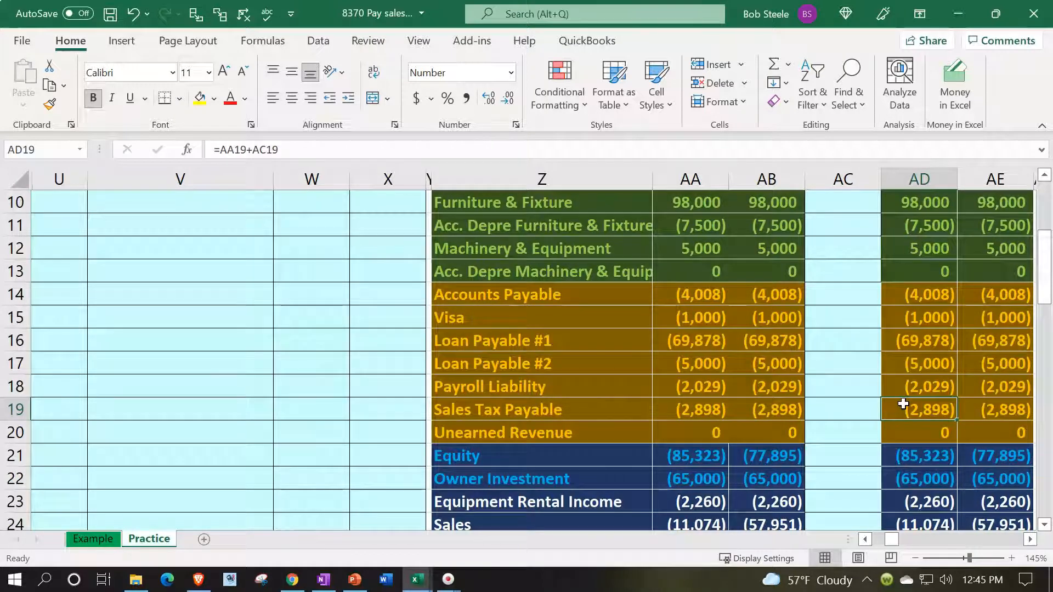
scroll(903, 404, "up", 3)
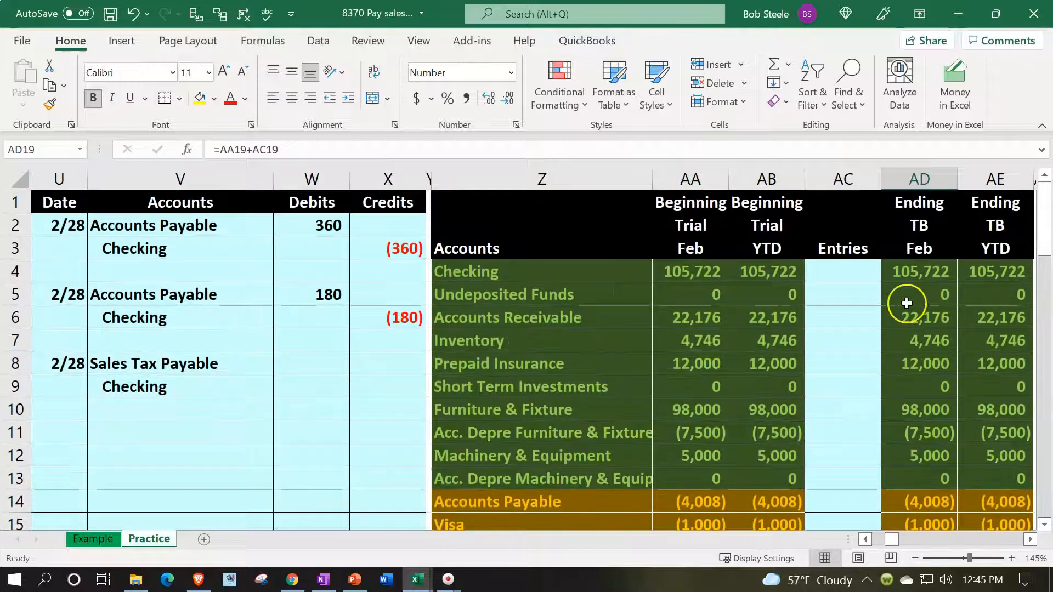
left_click(906, 302)
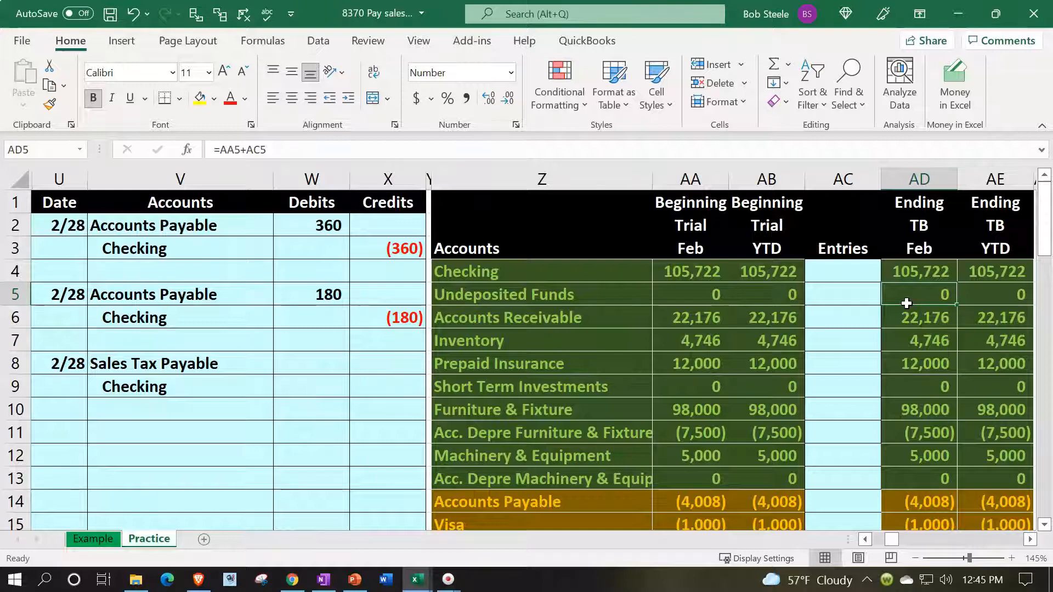
key("Right")
key("Right")
key("Right")
key("Right")
key("Right")
key("Right")
key("Right")
key("Right")
key("Right")
key("Right")
key("Right")
key("Right")
key("Right")
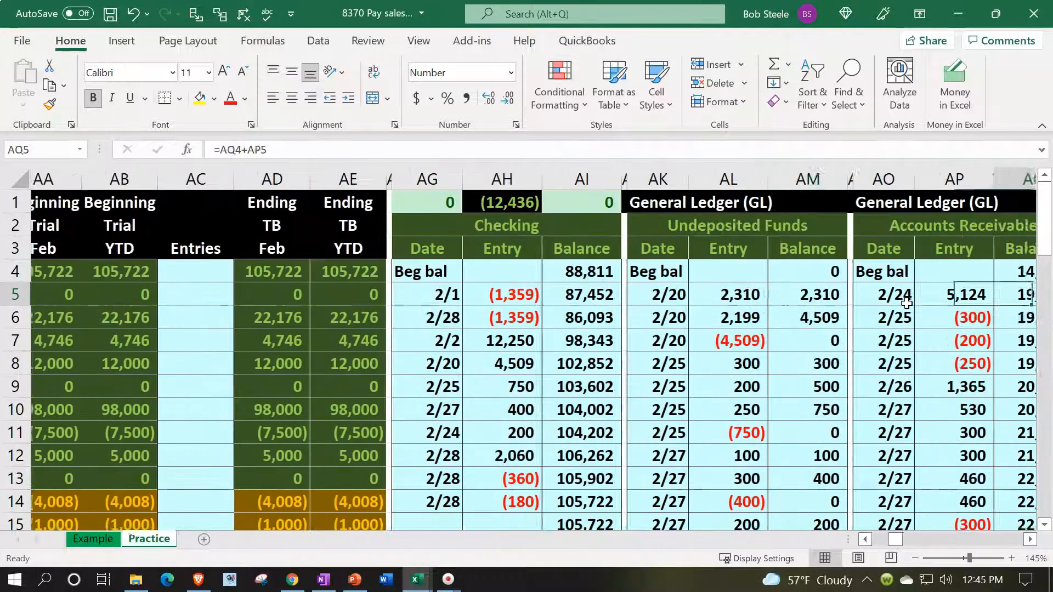
key("Right")
key("Right")
key("Right")
key("Right")
key("Right")
key("Right")
key("Right")
key("Right")
key("Right")
key("Right")
key("Right")
key("Right")
key("Right")
key("Right")
key("Right")
key("Right")
key("Right")
key("Right")
key("Right")
key("Right")
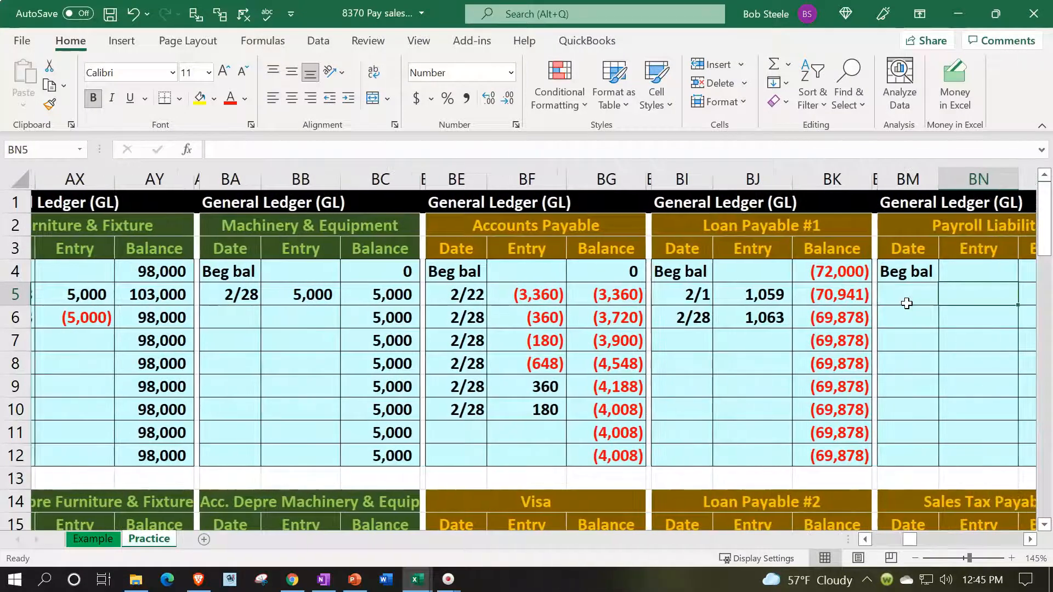
key("Right")
key("Right")
key("Right")
key("Down")
key("Down")
key("Down")
key("Down")
key("Down")
key("Down")
key("Down")
key("Down")
key("Down")
key("Down")
key("Down")
key("Down")
key("Down")
key("Down")
key("Down")
key("Down")
key("Down")
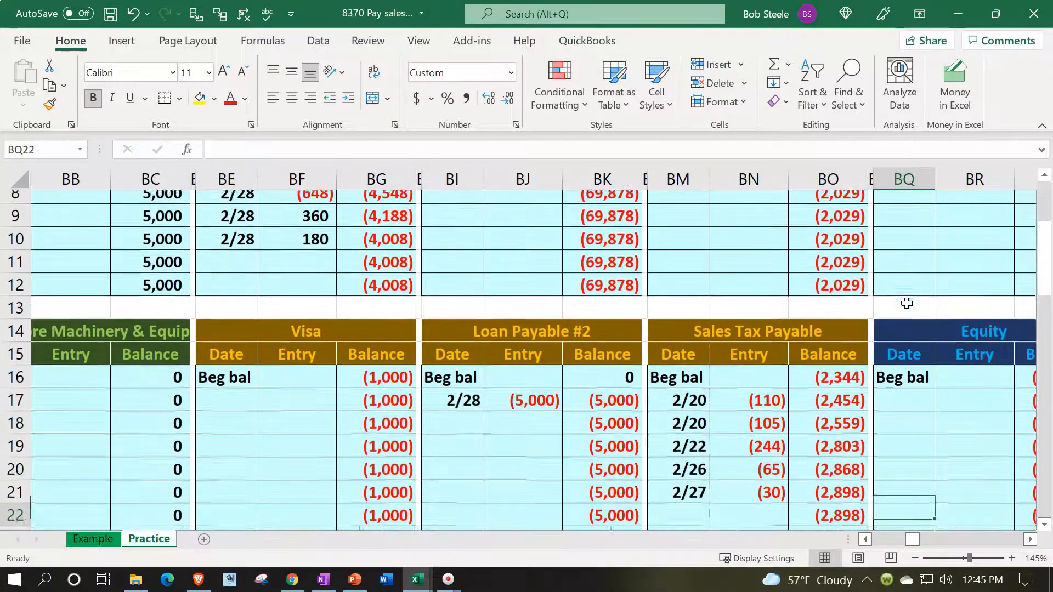
key("Down")
key("Down")
key("Up")
key("Up")
key("Up")
key("Up")
key("Up")
key("Up")
key("Up")
key("Up")
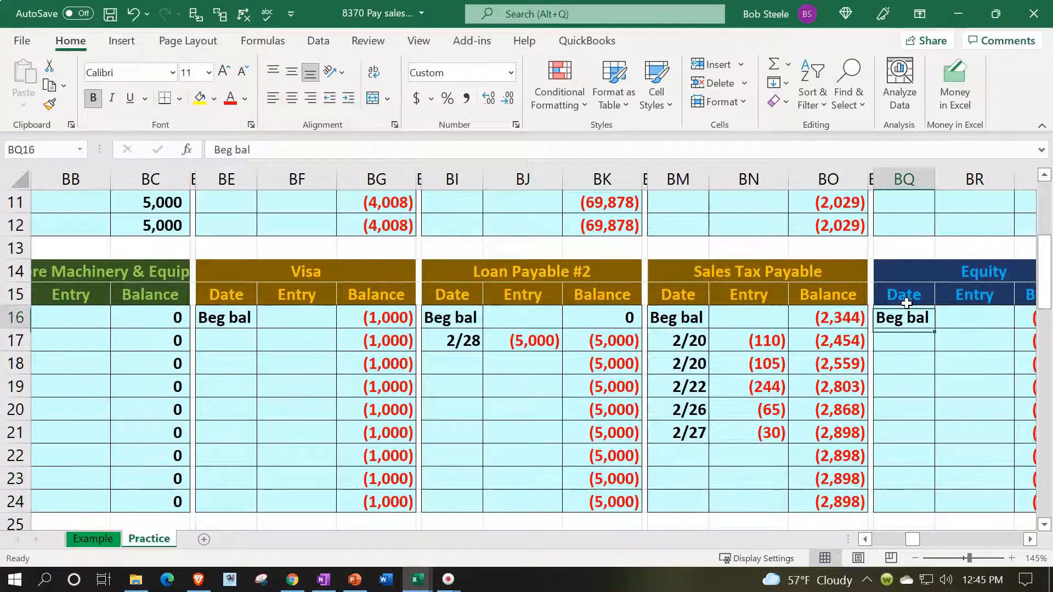
Review the beginning balance and the February entries in the Sales Tax Payable ledger account.
key("Left")
key("Left")
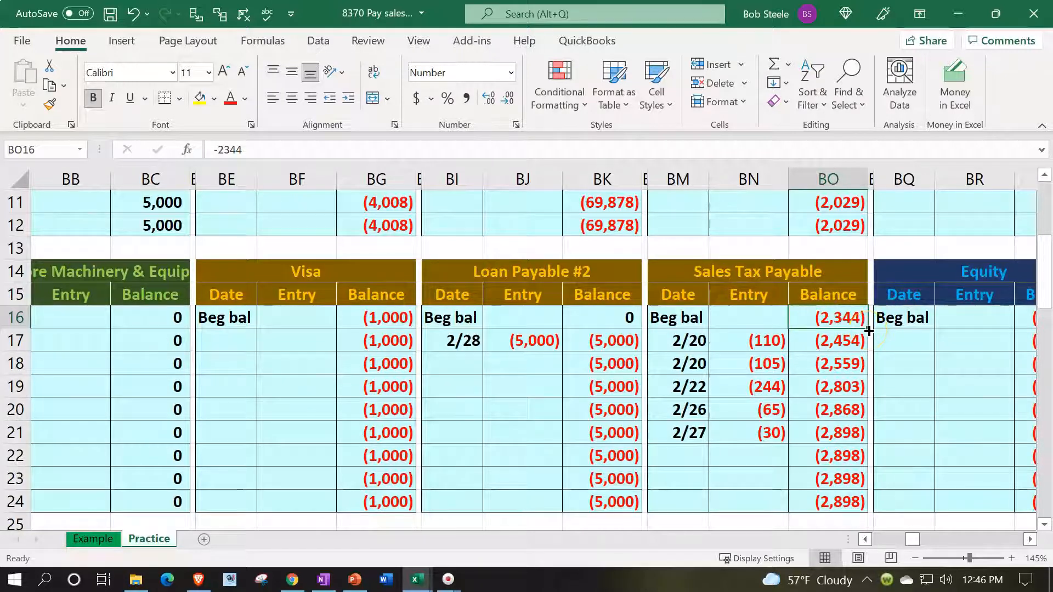
key("Left")
key("Down")
key("Down")
key("Down")
key("Down")
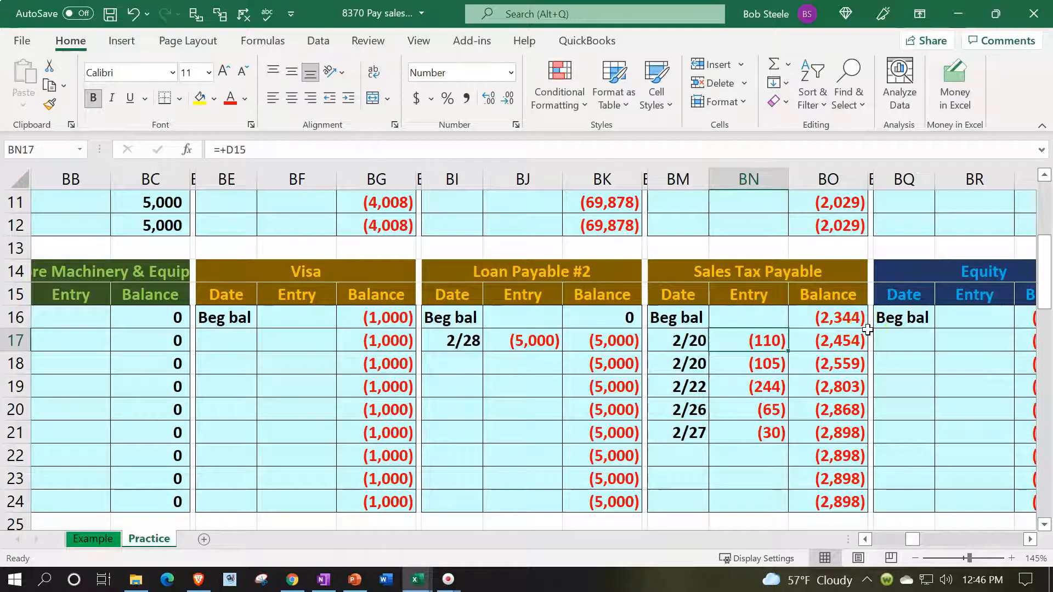
key("Down")
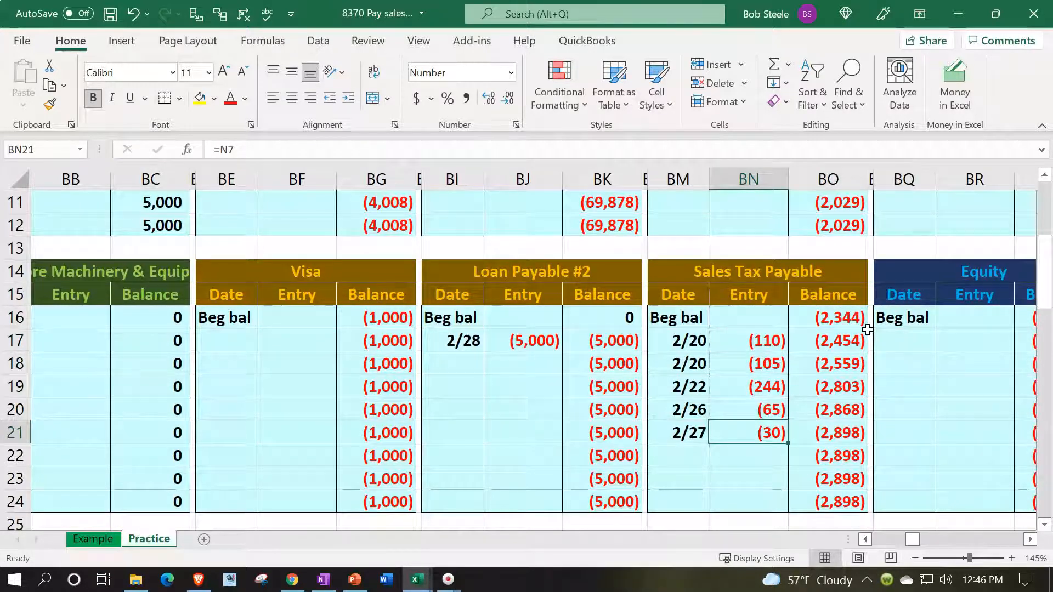
key("Up")
key("Up")
key("Up")
key("Up")
key("Up")
key("Up")
key("Right")
key("Down")
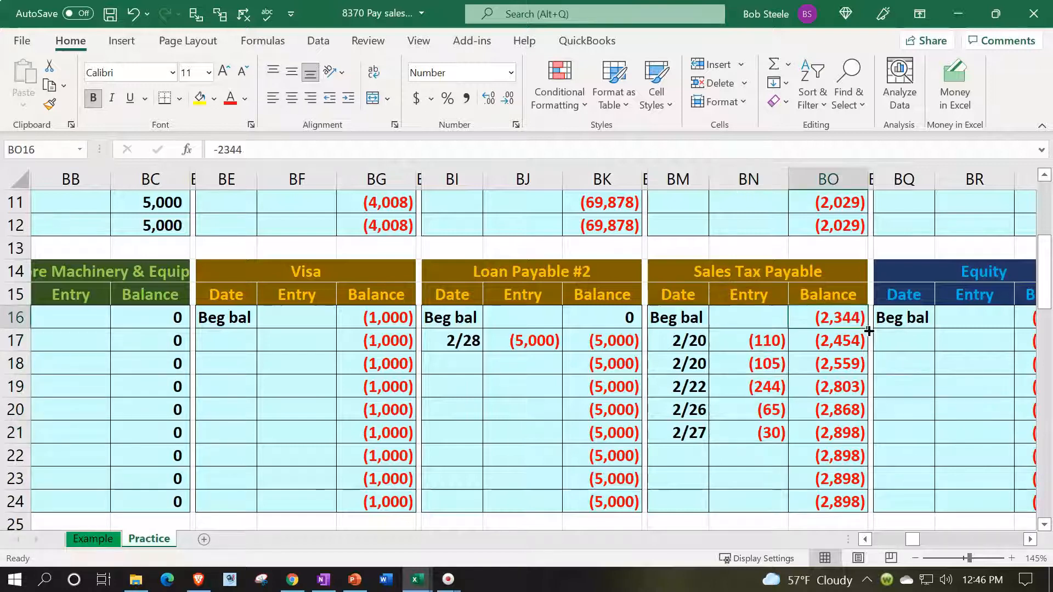
key("Left")
key("Left")
key("Left")
key("Left")
key("Left")
key("Left")
key("Left")
key("Left")
key("Left")
key("Left")
key("Left")
key("Left")
key("Left")
key("Left")
key("Left")
key("Left")
key("Left")
key("Left")
key("Left")
key("Left")
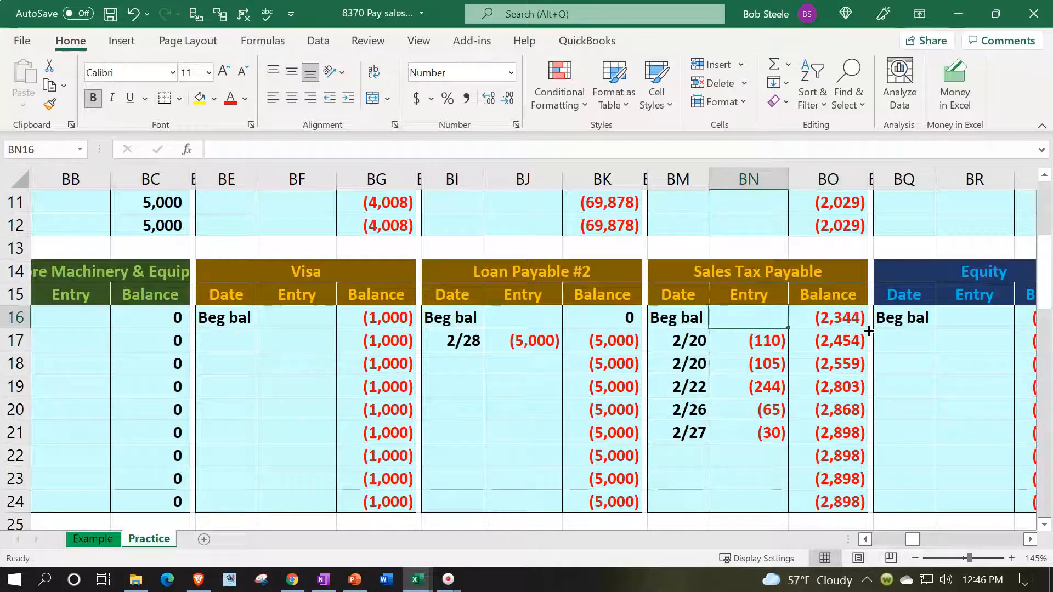
Link the Sales Tax Payable debit amount in W8 to the account's beginning balance in the ledger with =BO16.
key("Left")
key("Left")
key("Left")
key("Up")
key("Up")
key("Up")
key("Up")
key("Up")
key("Up")
key("Up")
key("Up")
key("Up")
key("Up")
key("Up")
key("Up")
key("Down")
key("Down")
key("Down")
key("Down")
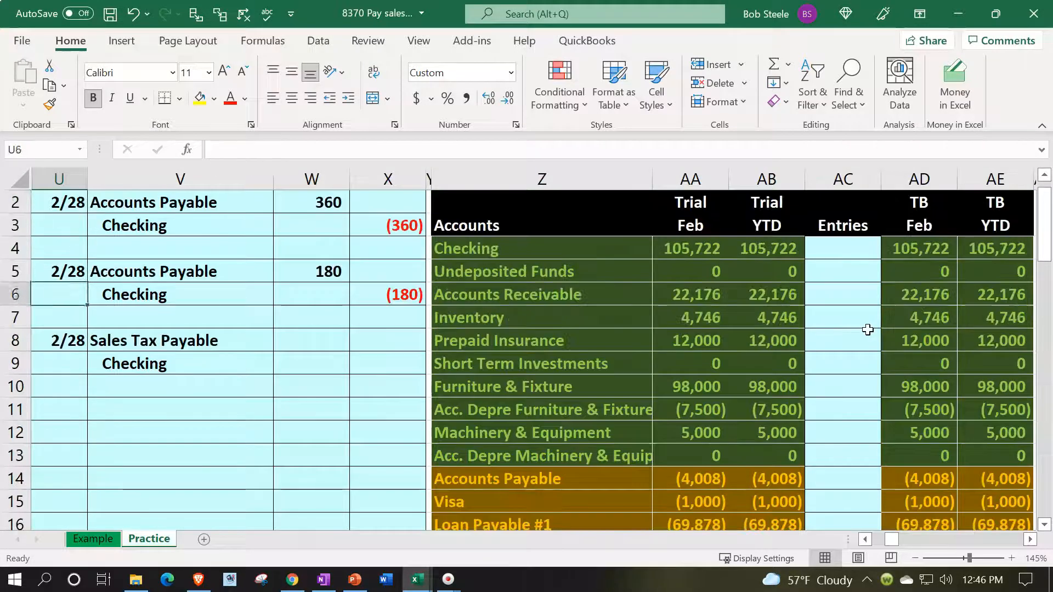
key("Right")
key("Right")
type("=")
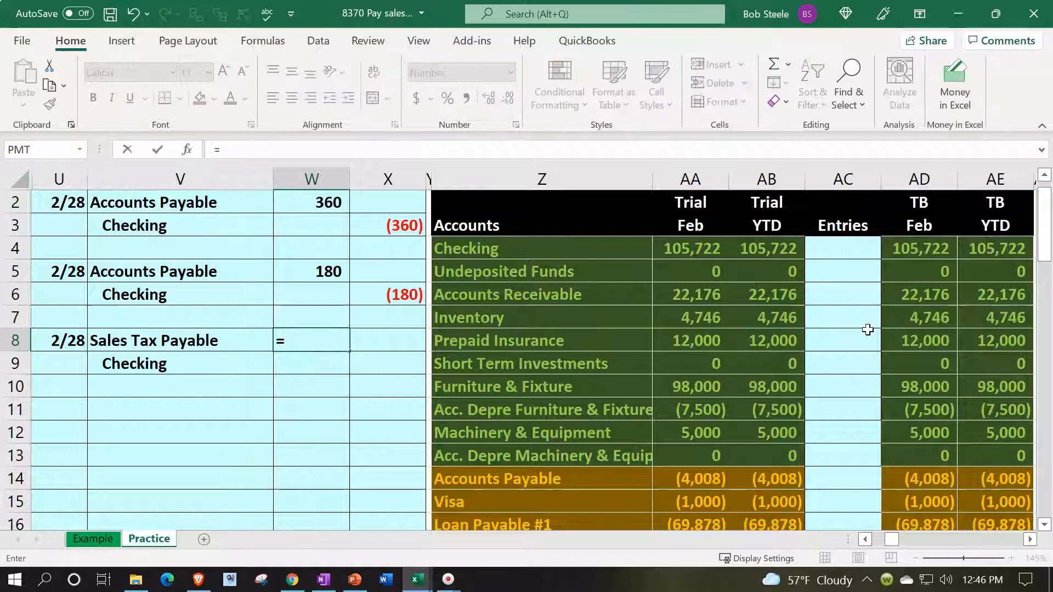
key("Right")
key("Right")
key("Right")
key("Right")
key("Right")
key("Right")
key("Right")
key("Right")
key("Right")
key("Right")
key("Right")
key("Right")
key("Right")
key("Right")
key("Right")
key("Right")
key("Right")
key("Right")
key("Right")
key("Right")
key("Right")
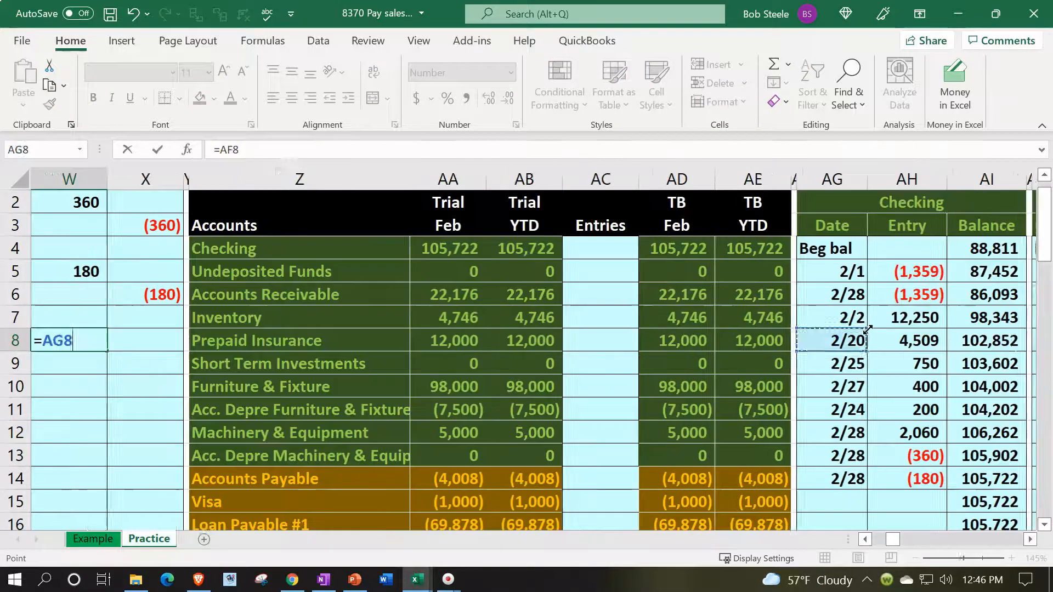
key("Right")
key("Right")
key("Right")
key("Right")
key("Right")
key("Right")
key("Right")
key("Right")
key("Right")
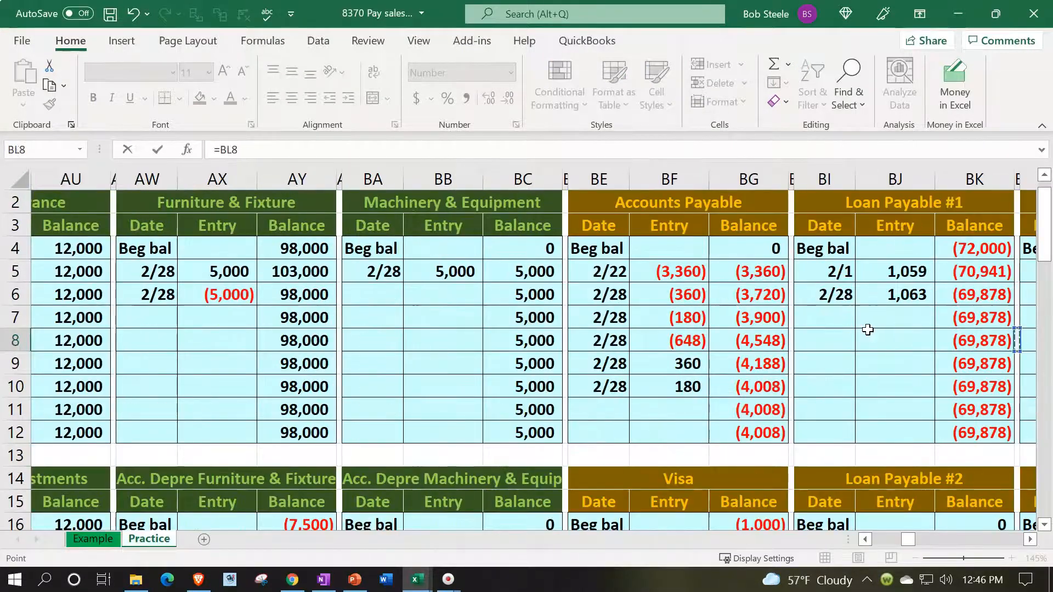
key("Down")
key("Right")
key("Down")
key("Down")
key("Down")
key("Down")
key("Down")
key("Down")
key("Down")
key("Down")
key("Down")
key("Down")
key("Down")
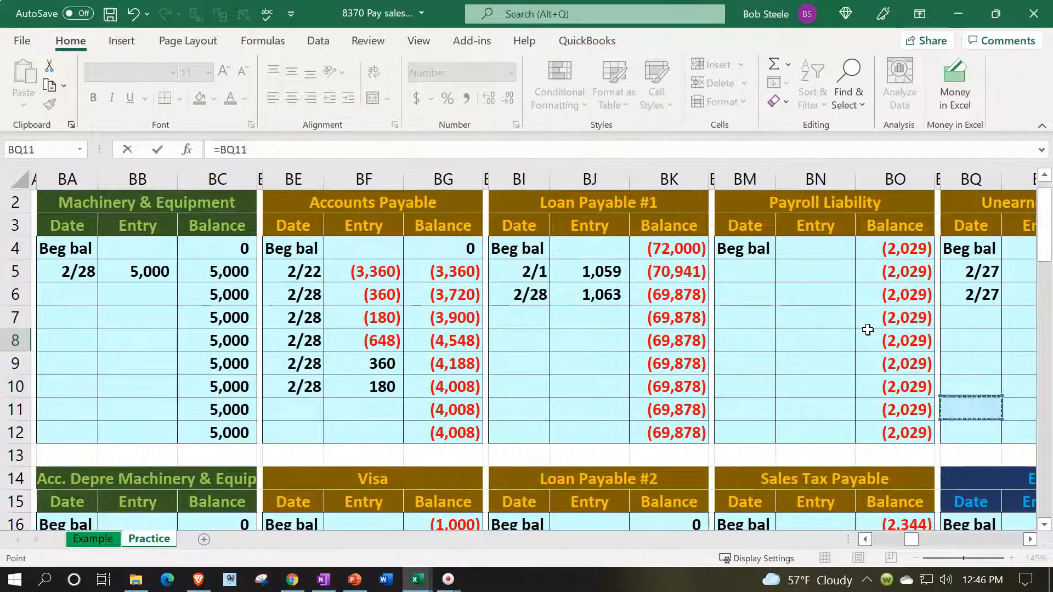
key("Down")
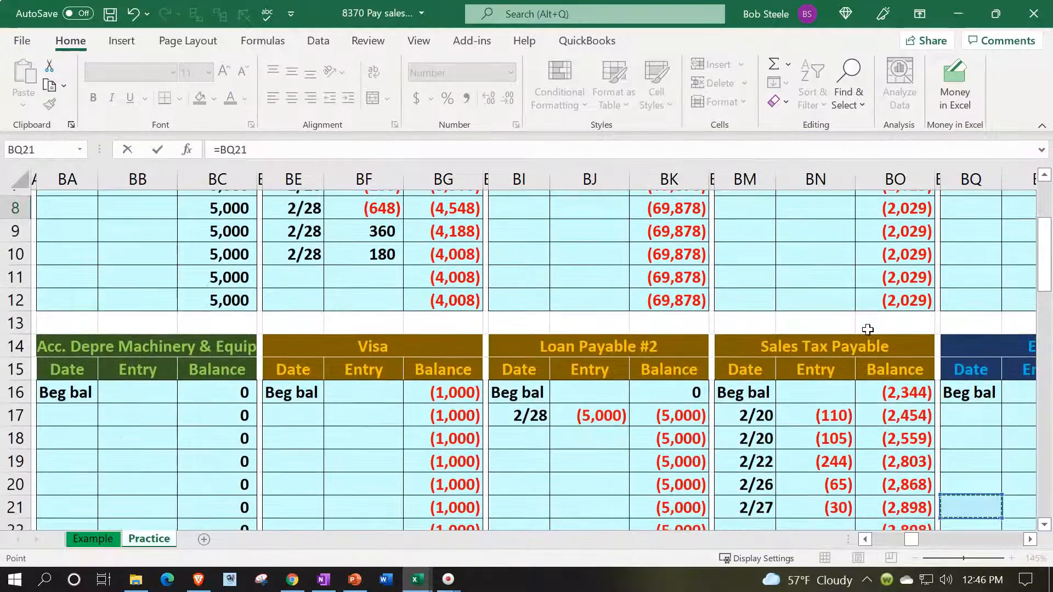
key("Up")
key("Up")
key("Up")
key("Up")
key("Up")
key("Left")
key("Left")
key("Return")
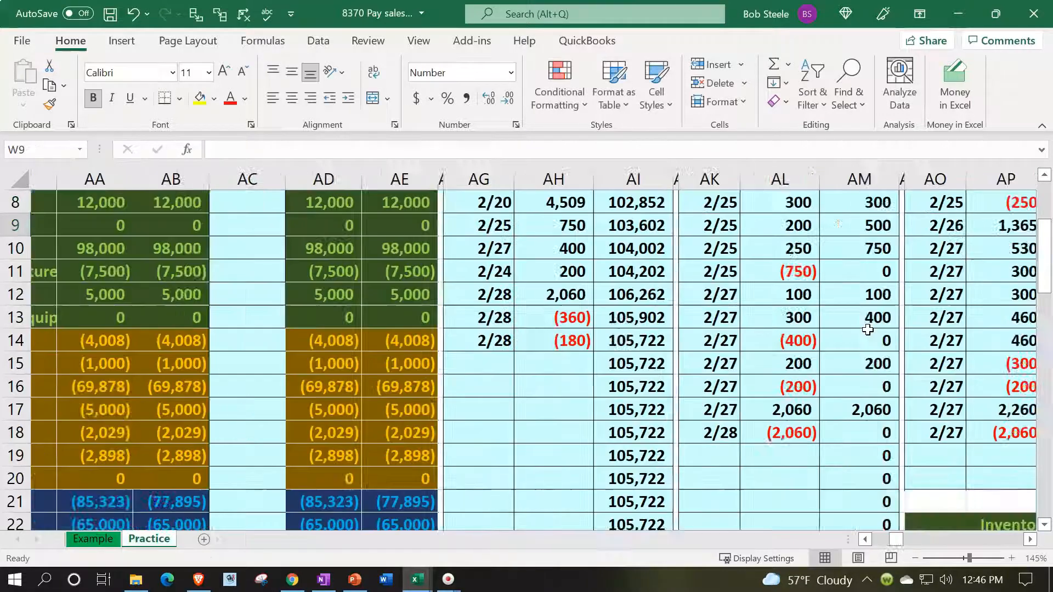
Flip the sign of the linked debit amount in W8 by changing its formula to =-BO16.
key("Up")
key("Left")
key("Left")
key("Up")
key("Up")
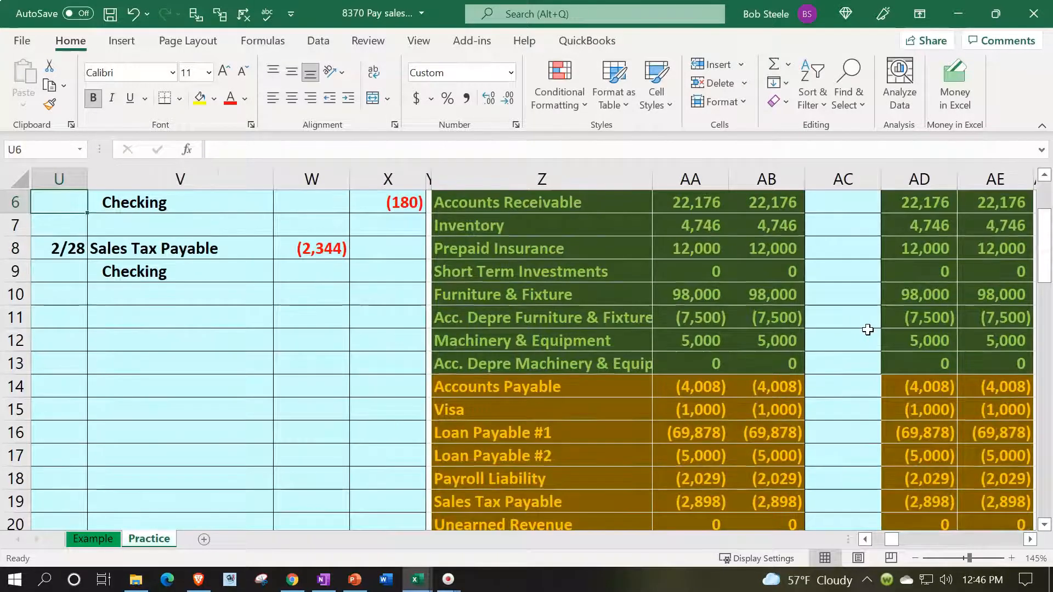
double_click(300, 249)
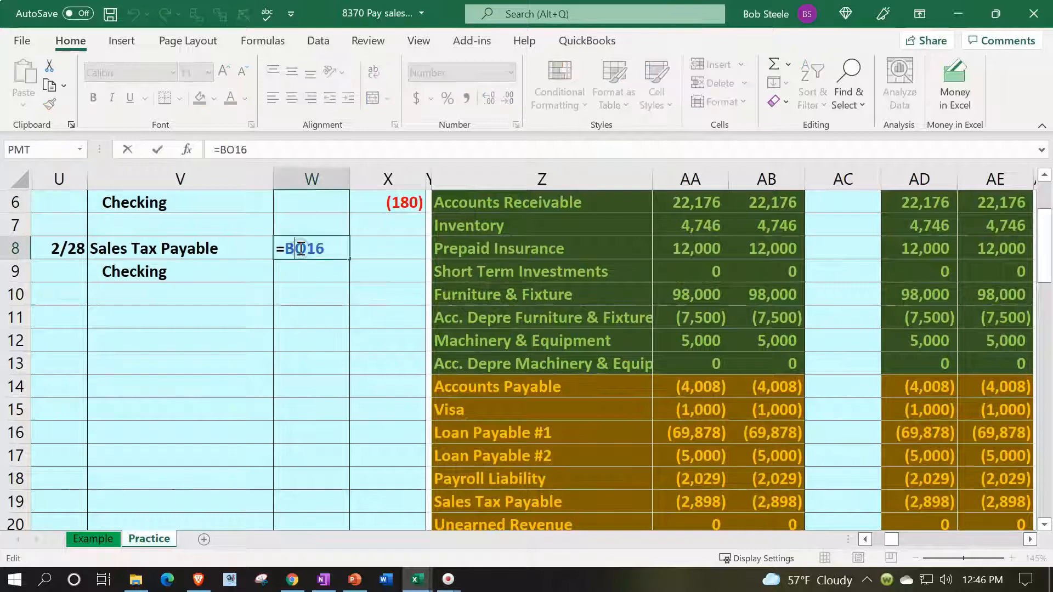
left_click(284, 248)
type("-")
key("Return")
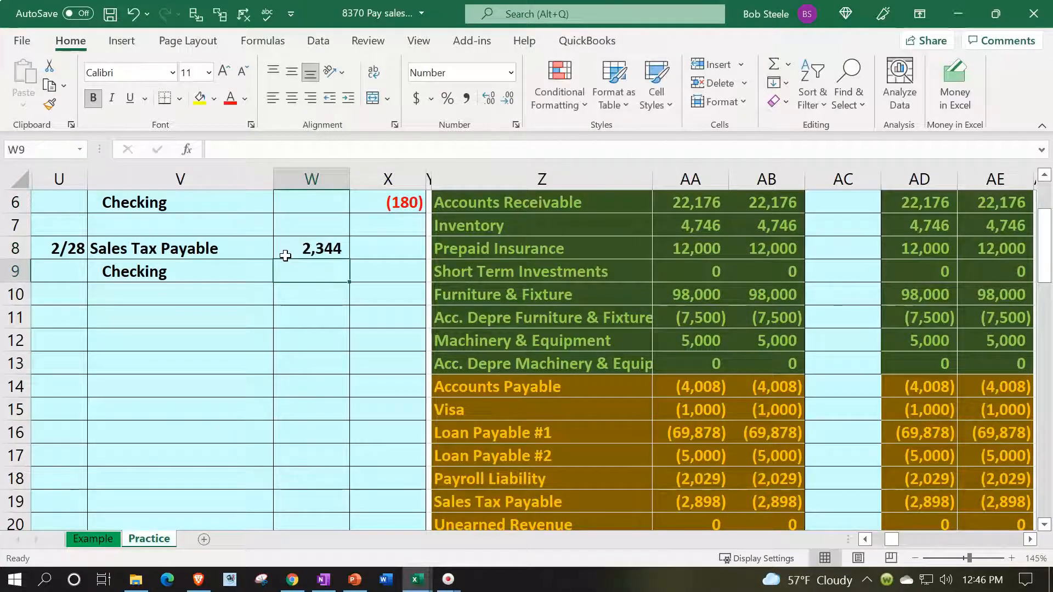
Enter the Checking credit in X9 as the negative of the debit amount in W8.
key("Right")
type("-")
left_click(285, 255)
key("Return")
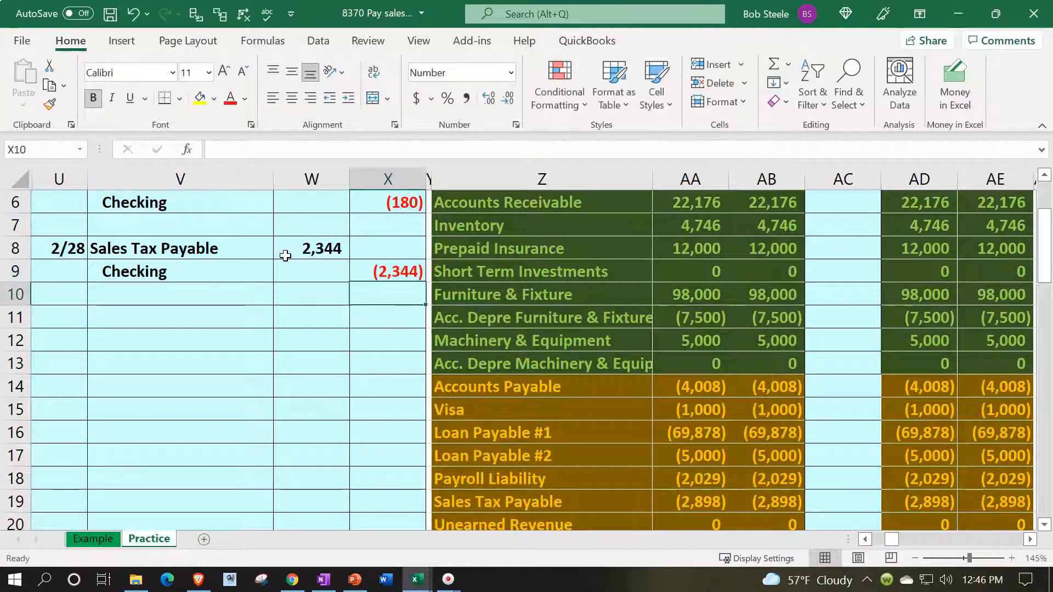
Post the Sales Tax Payable debit to the trial balance entries in AC19 with =W8 and check the account's ending balance.
left_click_drag(74, 245, 107, 244)
scroll(181, 365, "up", 2)
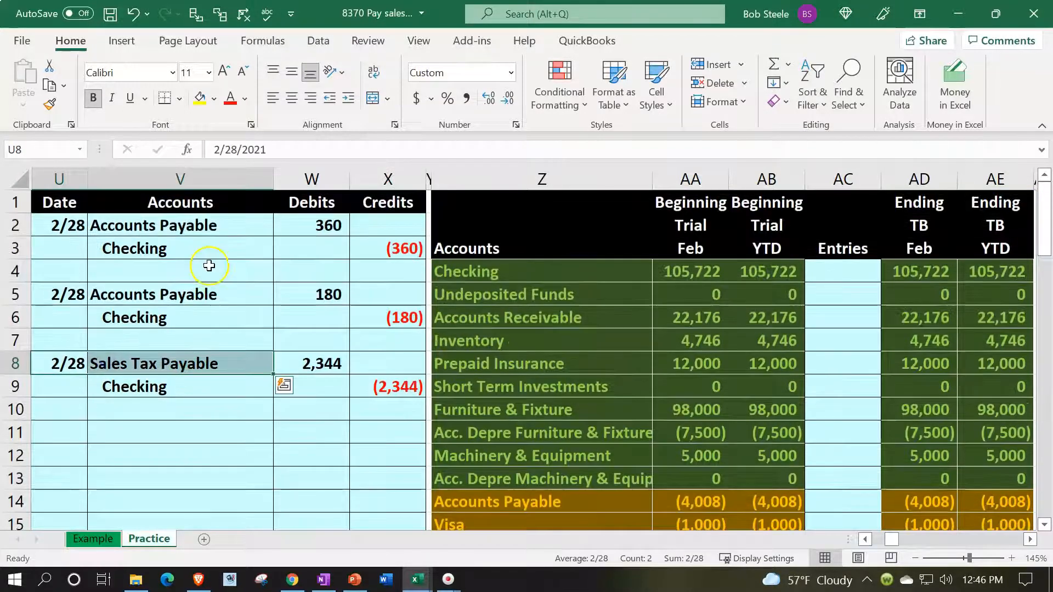
key("Right")
key("Right")
key("Right")
key("Right")
key("Right")
key("Right")
key("Down")
key("Down")
key("Down")
key("Down")
key("Down")
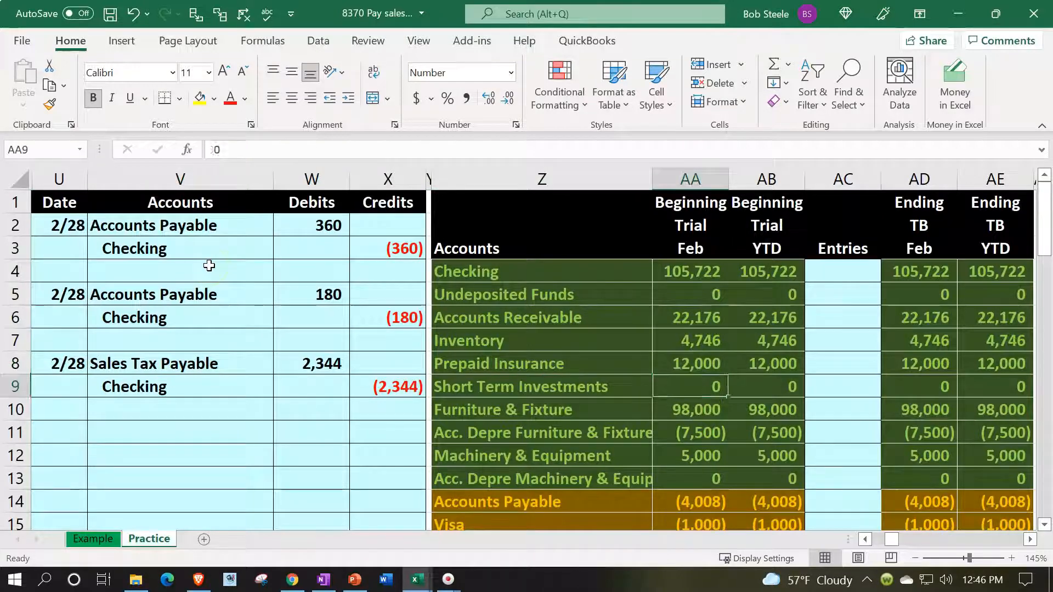
key("Down")
key("Down")
key("Down")
key("Down")
key("Down")
key("Down")
key("Down")
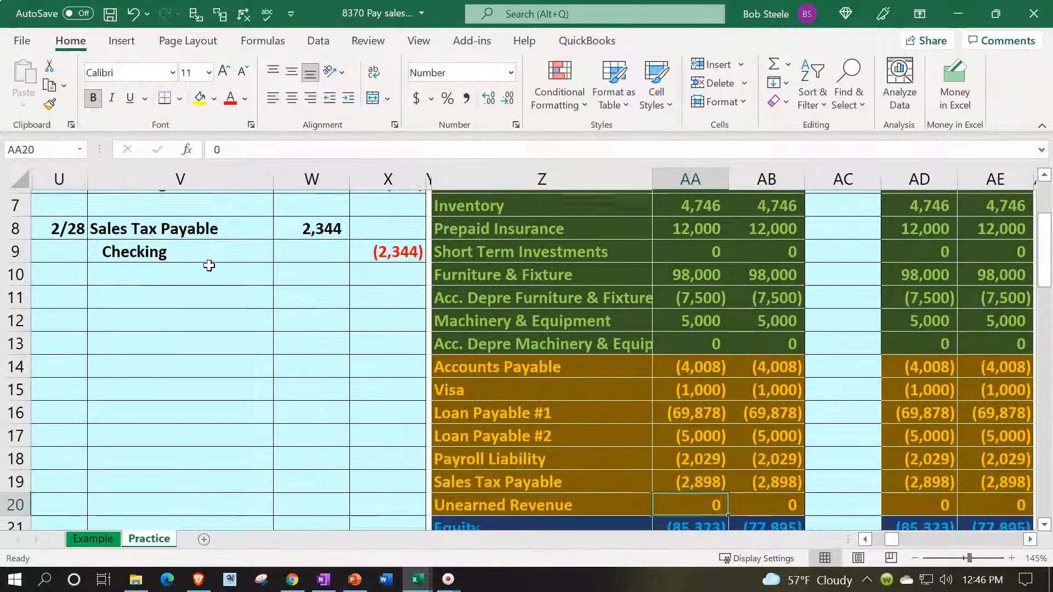
key("Right")
key("Up")
key("Right")
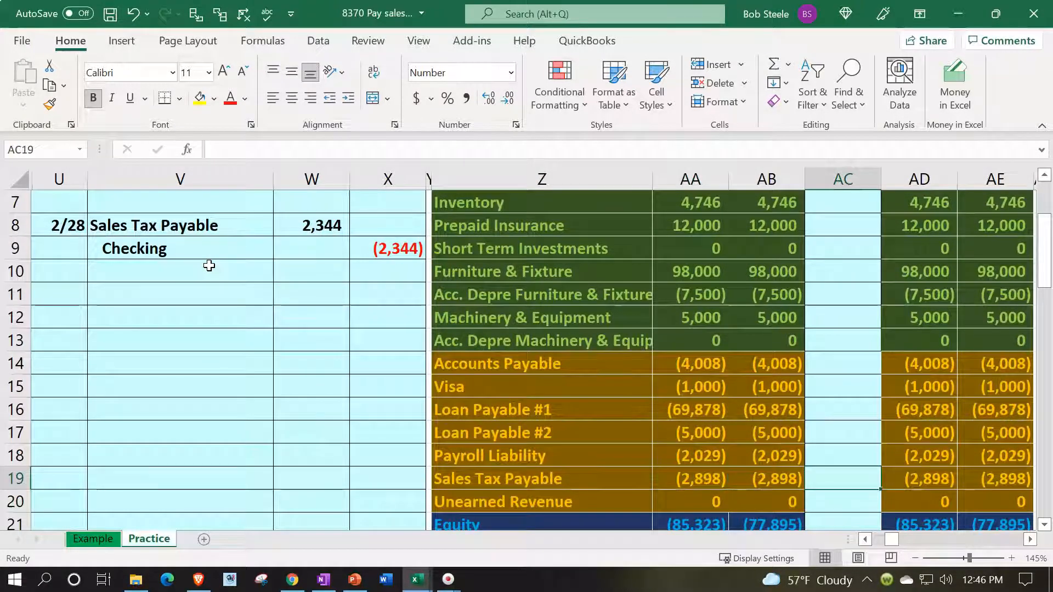
type("=")
key("Left")
key("Left")
key("Left")
key("Left")
key("Left")
key("Left")
key("Up")
key("Up")
key("Up")
key("Up")
key("Up")
key("Up")
key("Up")
key("Up")
key("Up")
key("Up")
key("Up")
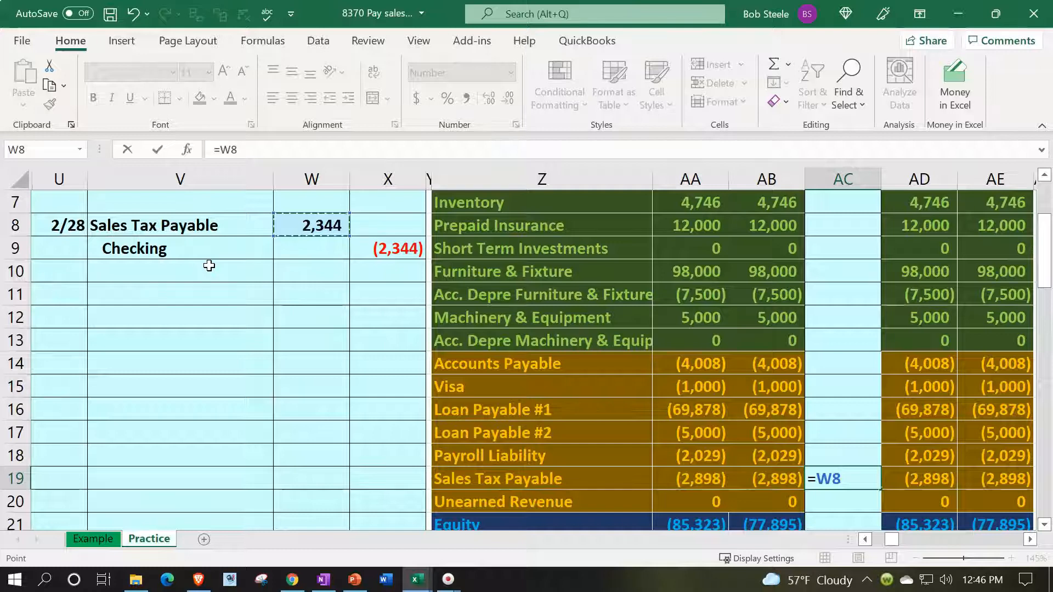
key("ctrl+Return")
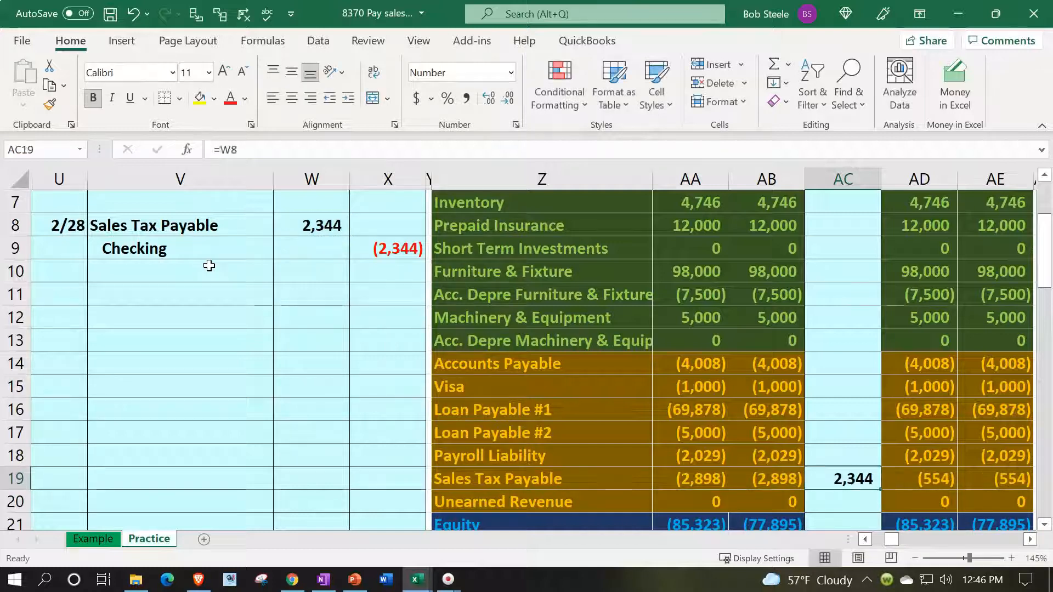
key("Right")
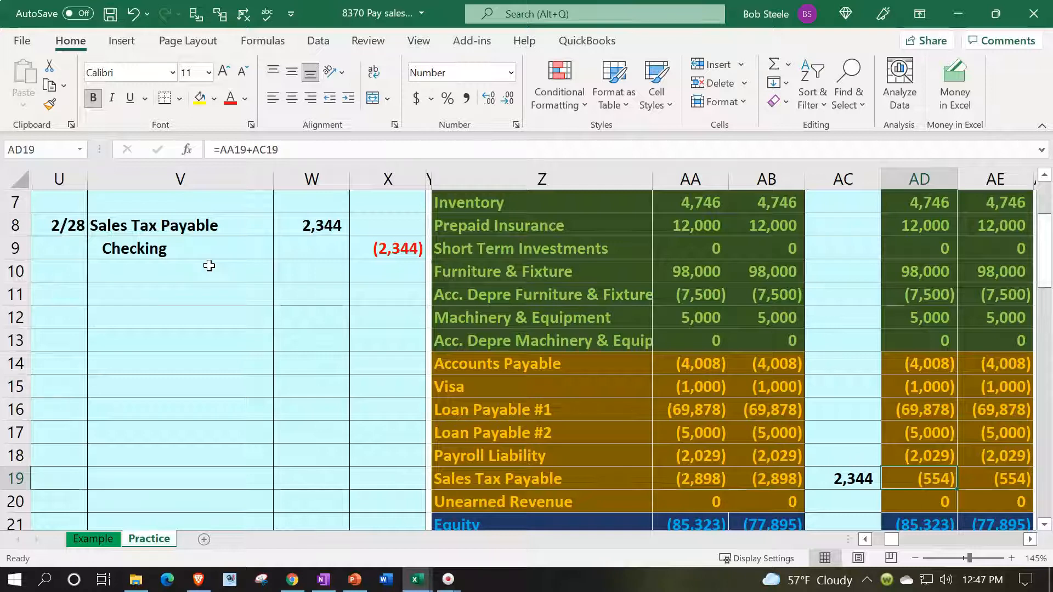
Post the Checking credit to the trial balance entries in AC4 by linking it to X9.
left_click_drag(211, 248, 360, 250)
scroll(465, 415, "up", 2)
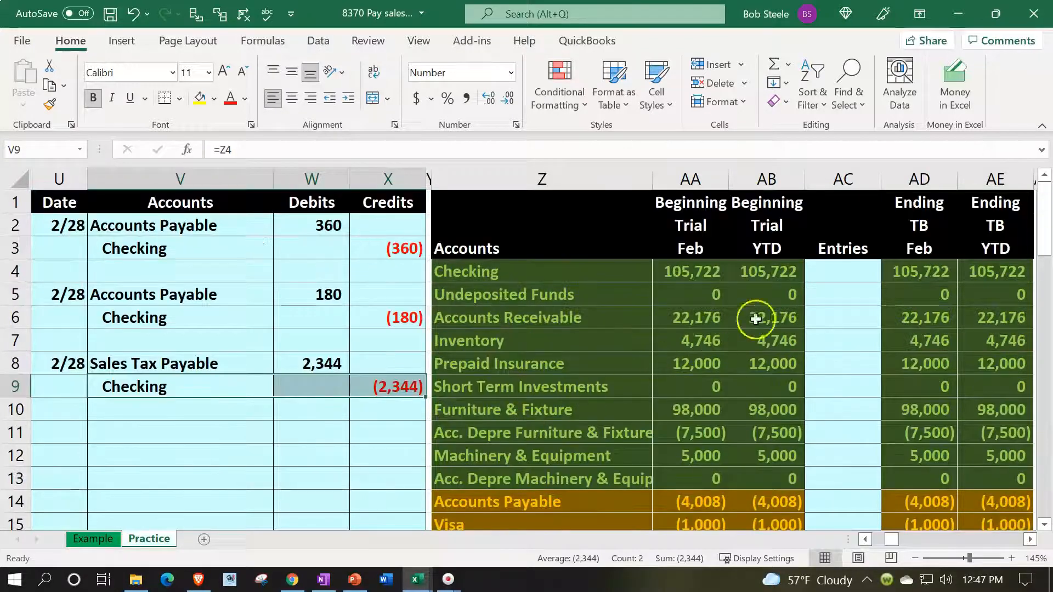
left_click(828, 276)
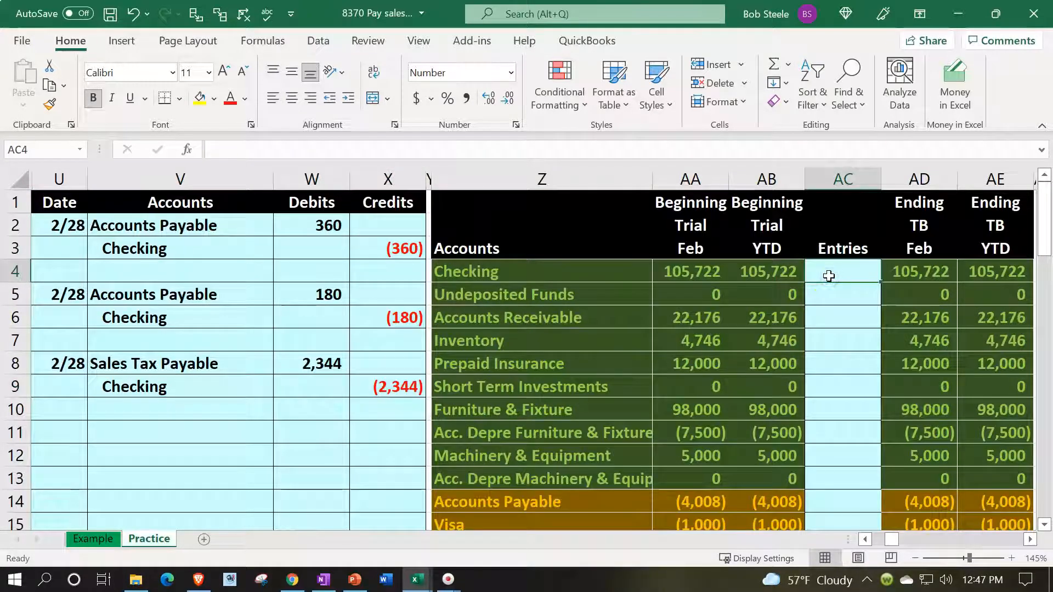
type("=")
key("Left")
key("Left")
key("Left")
key("Left")
key("Left")
key("Down")
key("Down")
key("Down")
key("Down")
key("Down")
key("Return")
Check the ending February balances of Checking and Sales Tax Payable, continuing down through the income and expense accounts.
key("Right")
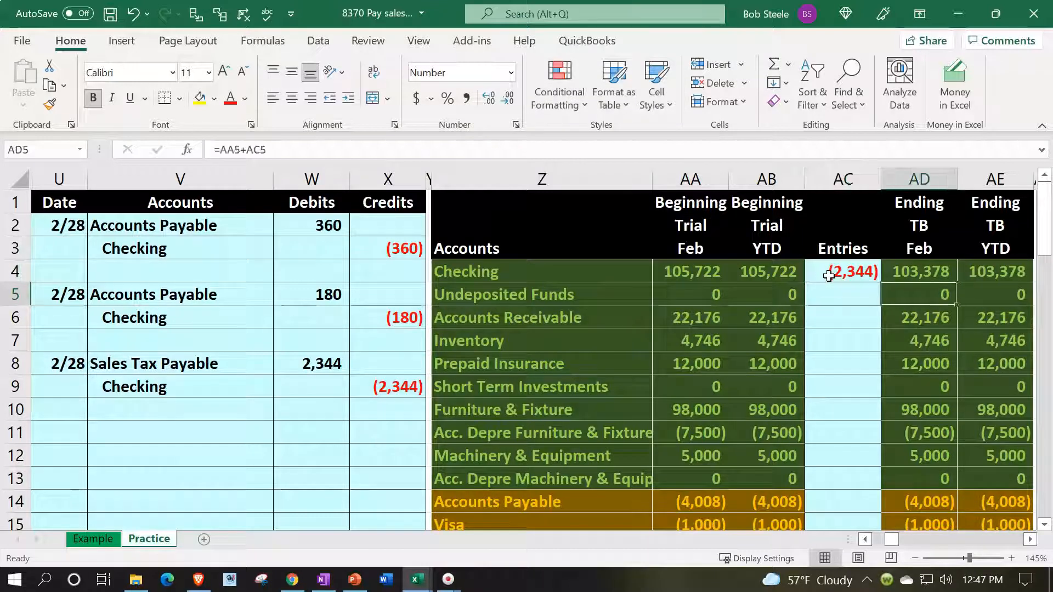
key("Up")
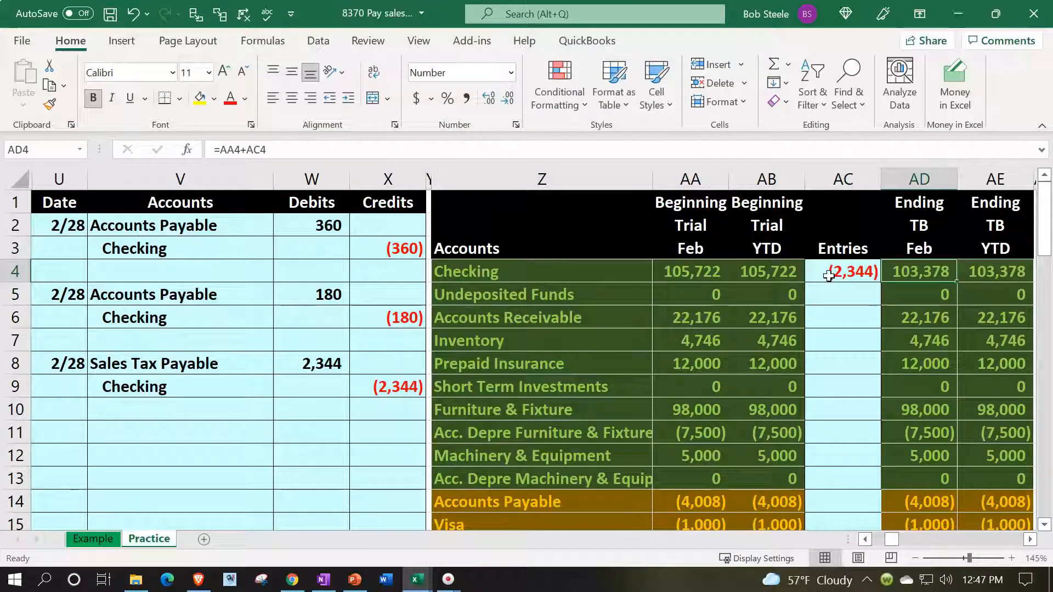
key("Down")
key("Down")
key("Down")
key("Down")
key("Down")
key("Down")
key("Down")
key("Down")
key("Down")
key("Down")
key("Down")
key("Down")
key("Down")
key("Down")
key("Down")
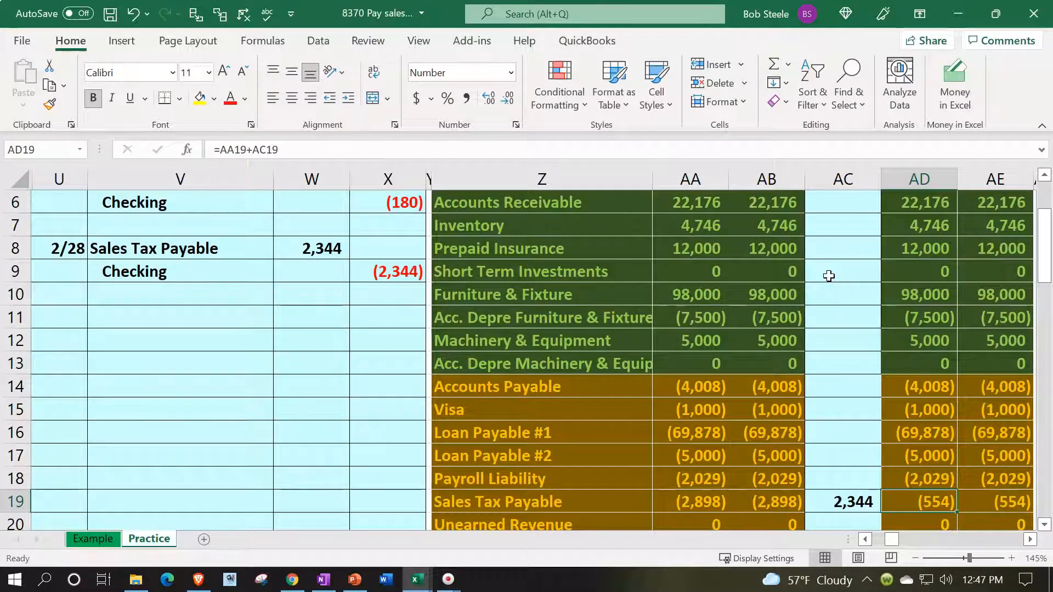
key("Down")
key("Down")
key("Down")
key("Down")
key("Down")
key("Down")
key("Down")
key("Down")
key("Down")
key("Down")
key("Down")
key("Down")
key("Down")
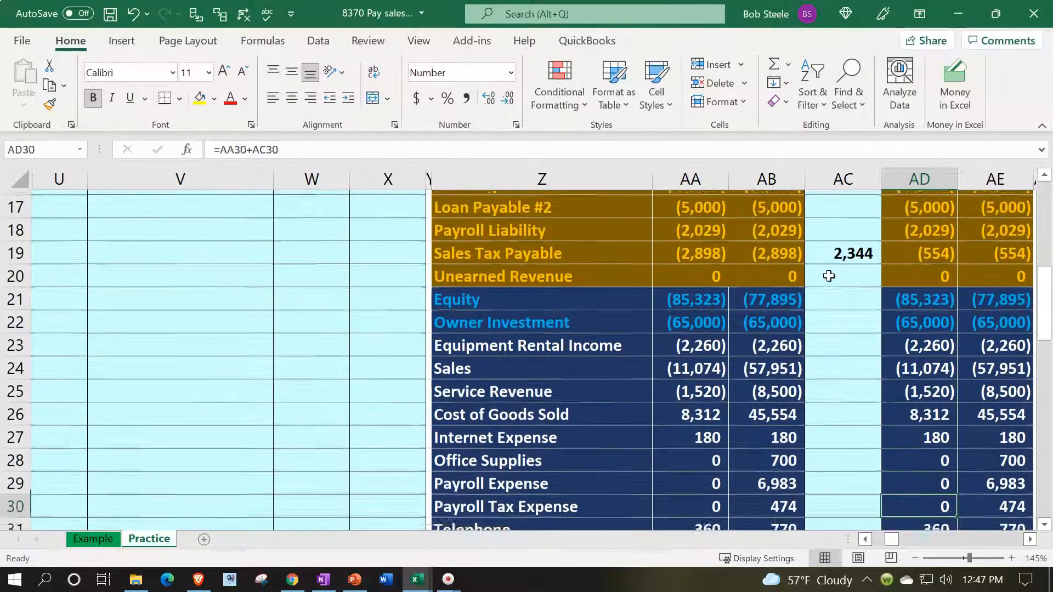
key("Down")
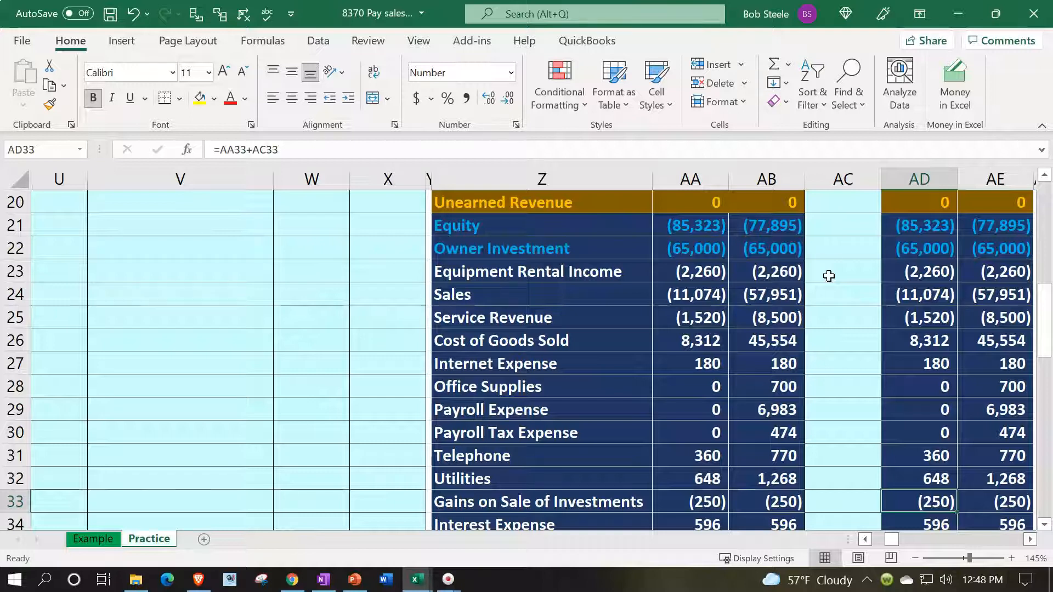
Compare the year-to-date Sales figure with the ending Sales Tax Payable balance in the trial balance.
left_click(795, 295)
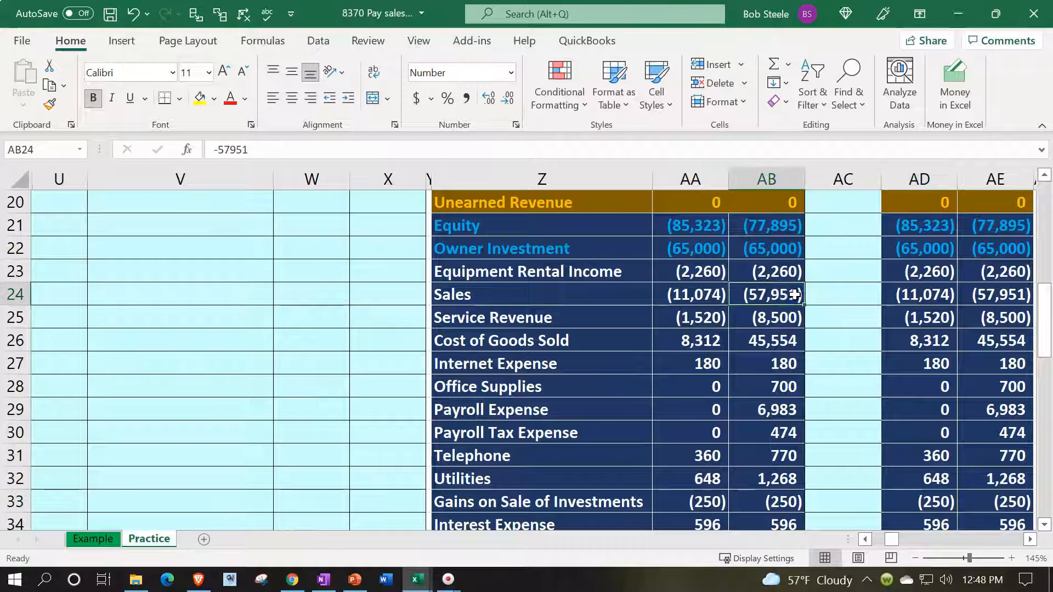
scroll(794, 294, "up", 2)
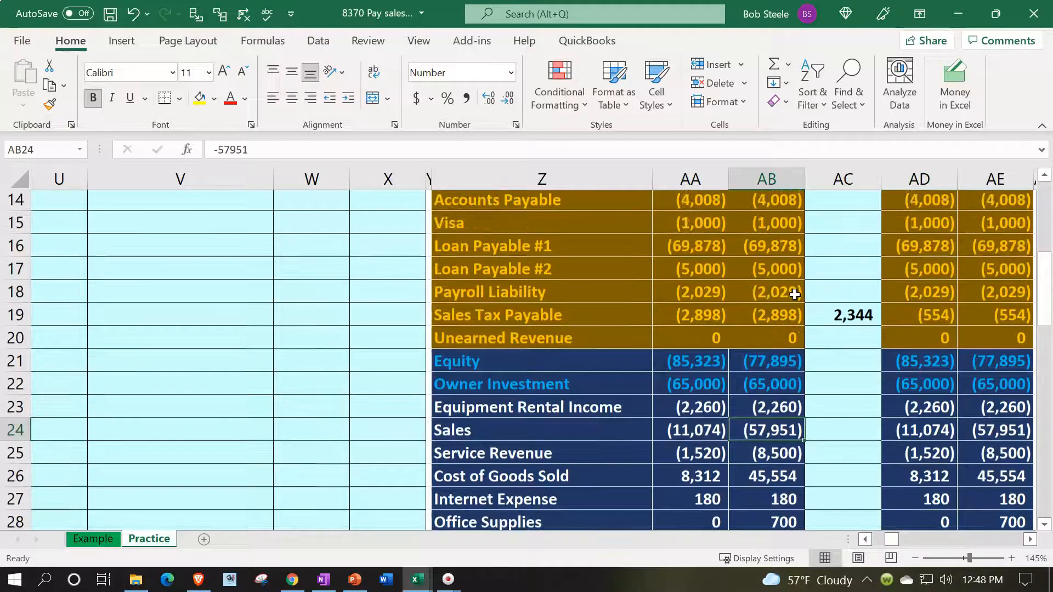
left_click(897, 314)
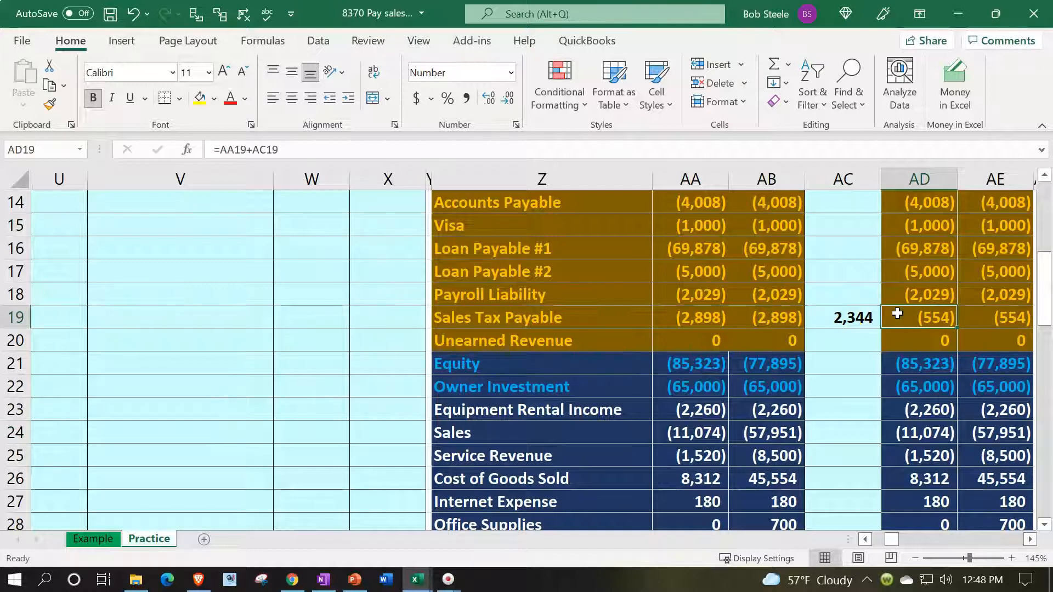
left_click(773, 433)
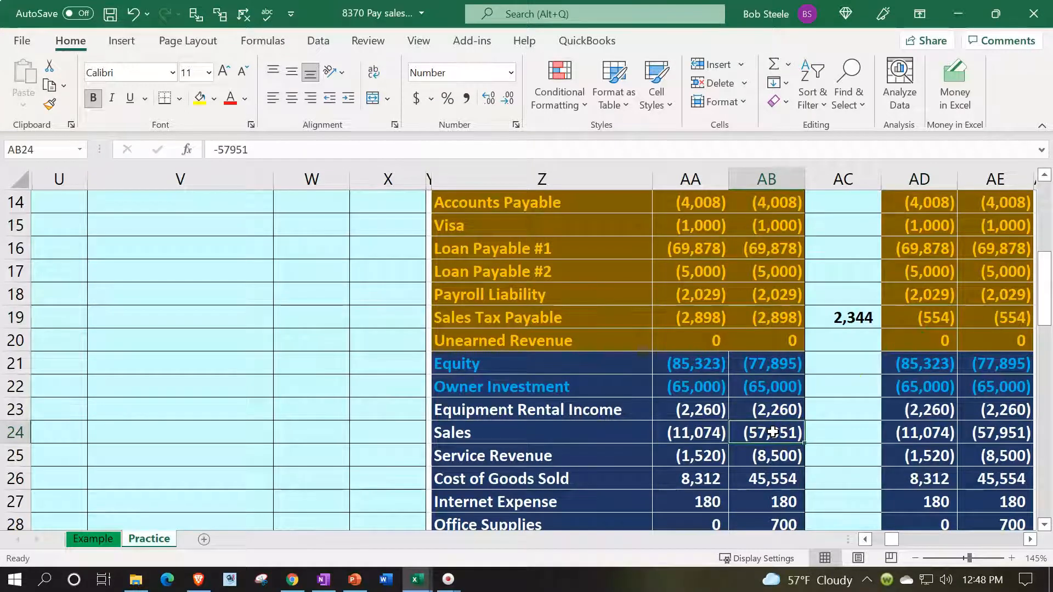
scroll(774, 433, "down", 2)
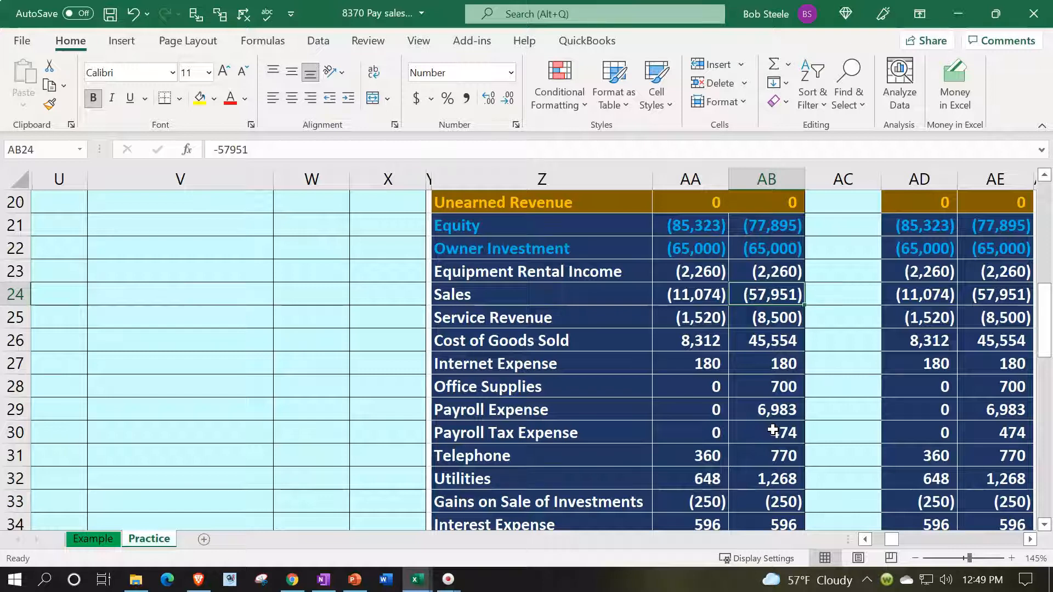
Review the 2/28 Sales Tax Payable debit in the journal entry alongside its account line in the trial balance.
scroll(773, 431, "up", 1)
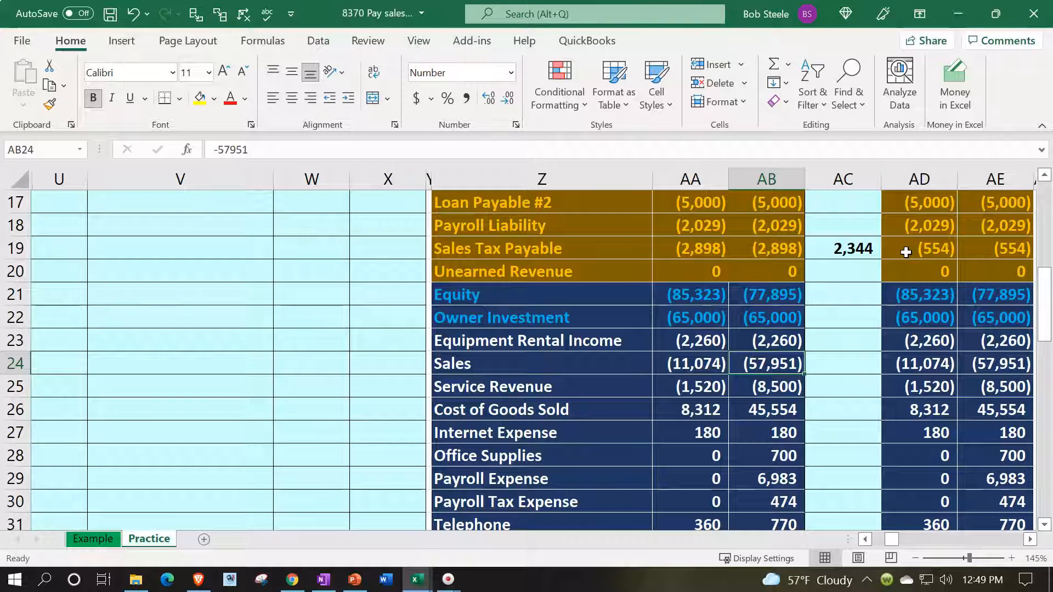
scroll(906, 252, "up", 1)
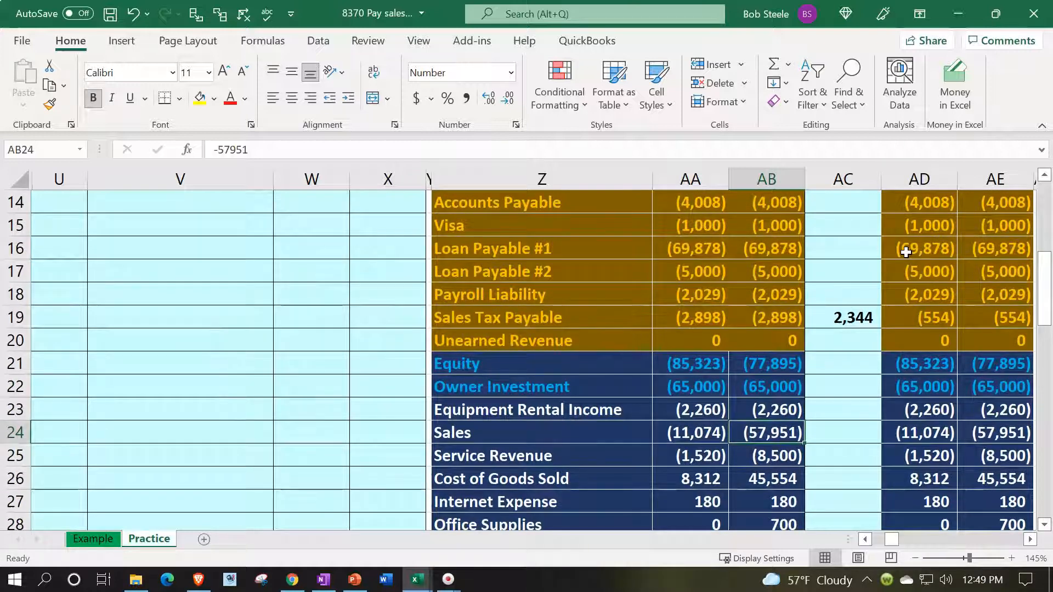
scroll(878, 353, "up", 3)
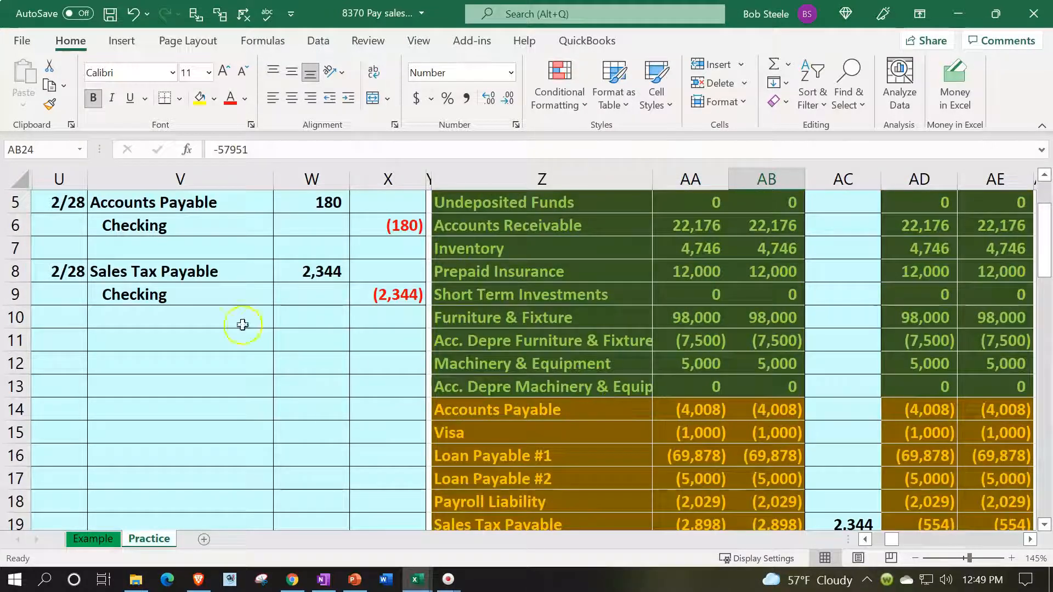
left_click_drag(126, 273, 296, 265)
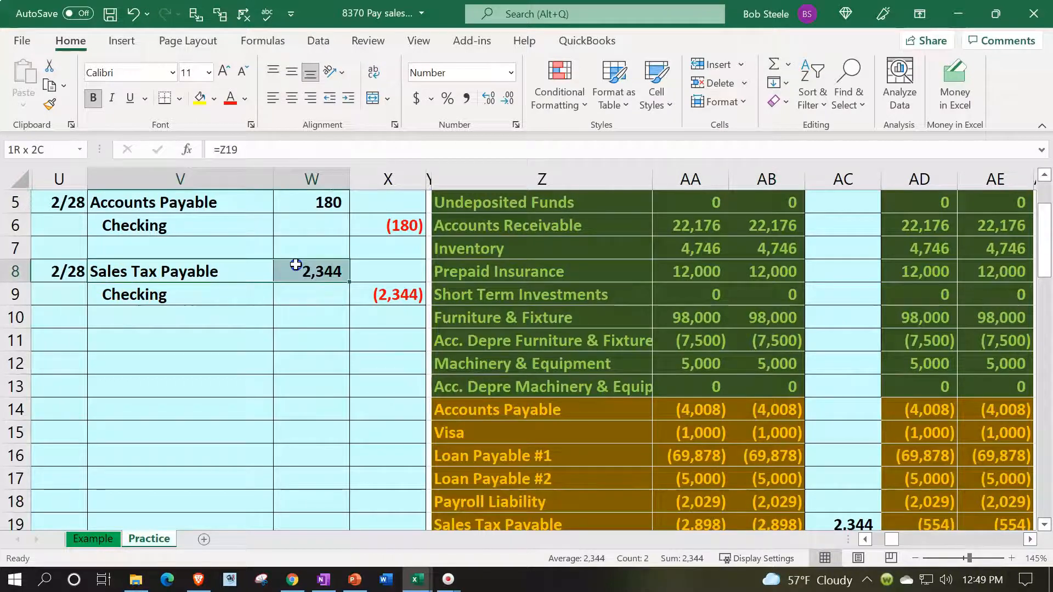
scroll(576, 442, "down", 1)
left_click(579, 452)
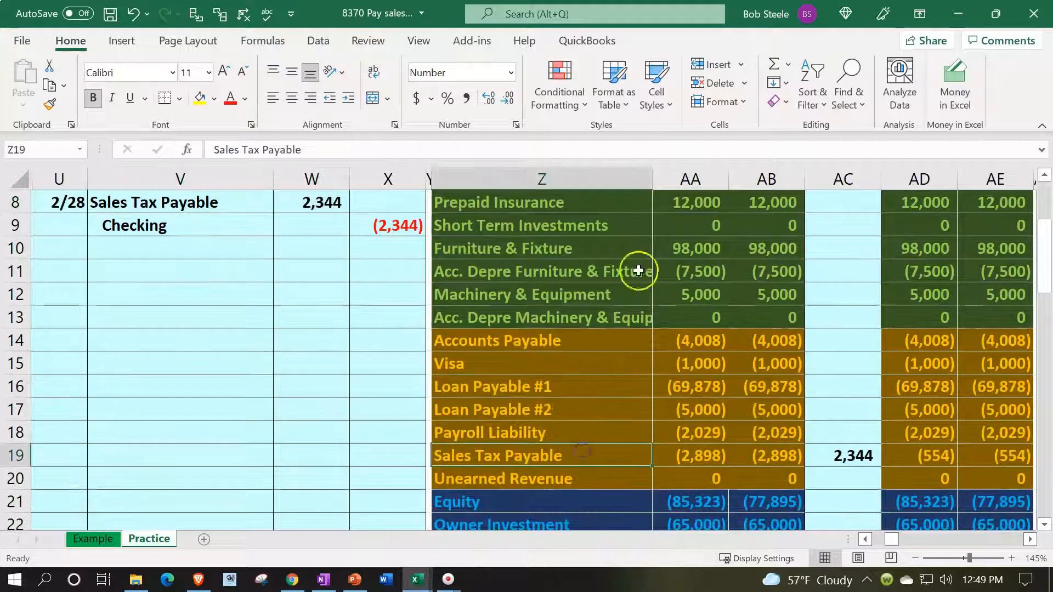
Enter the date 2/28 in BM22, the first empty row of the Sales Tax Payable ledger account.
key("Right")
key("Right")
key("Right")
key("Right")
key("Right")
key("Right")
key("Right")
key("Right")
key("Right")
key("Right")
key("Right")
key("Right")
key("Right")
key("Right")
key("Right")
key("Right")
key("Right")
key("Right")
key("Right")
key("Right")
key("Right")
key("Right")
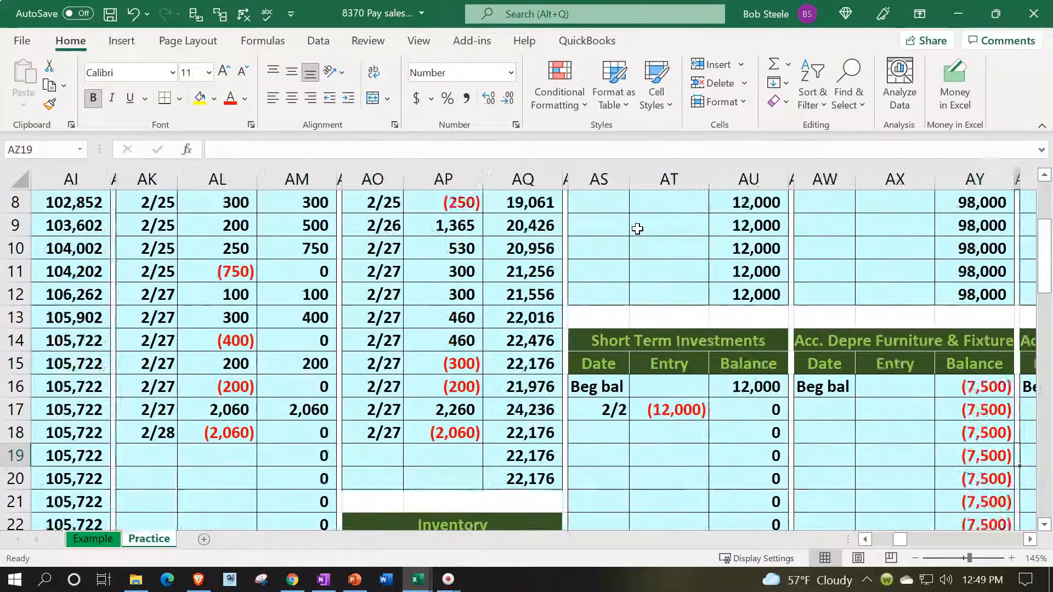
key("Right")
key("Right")
key("Right")
key("Right")
key("Right")
key("Right")
key("Right")
key("Right")
key("Right")
key("Right")
key("Right")
key("Right")
key("Right")
key("Right")
key("Right")
key("Right")
key("Right")
key("Right")
key("Right")
key("Right")
key("Left")
key("Left")
key("Left")
key("Left")
key("Left")
key("Down")
key("Down")
key("Down")
key("Down")
key("Left")
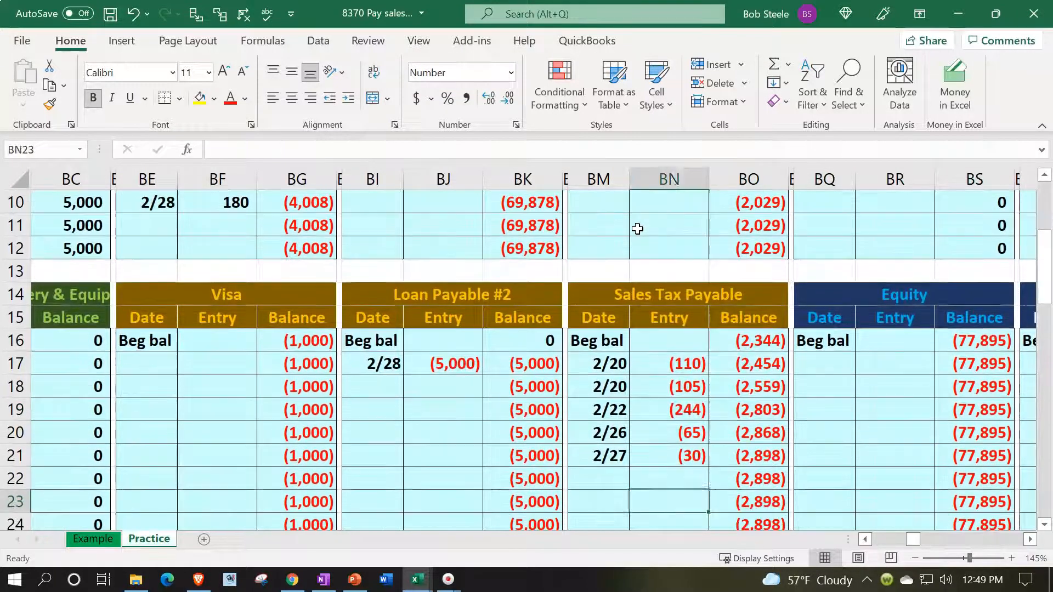
key("Left")
key("Up")
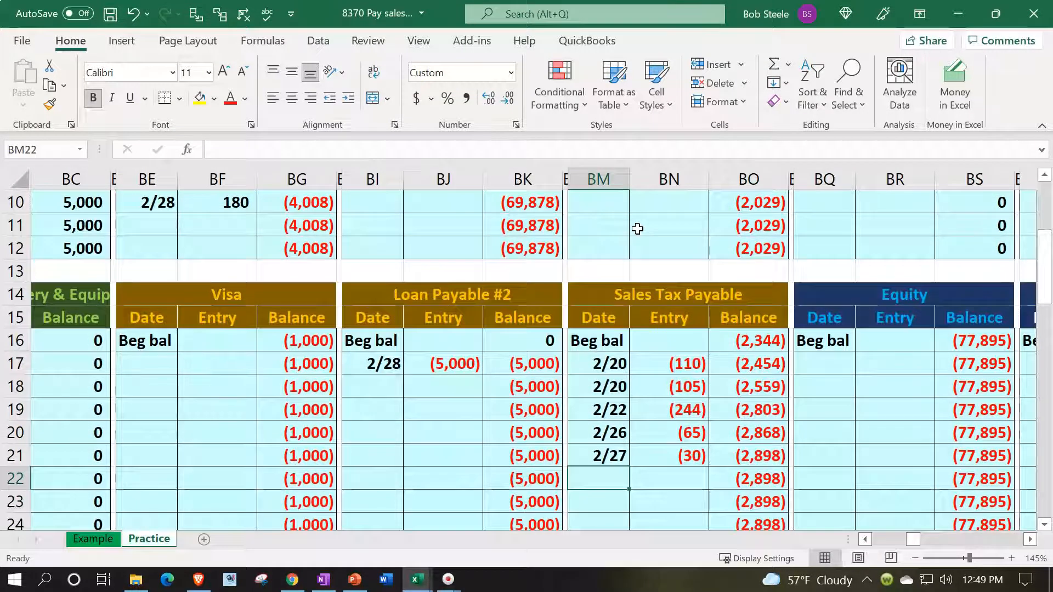
type("2/28")
key("Tab")
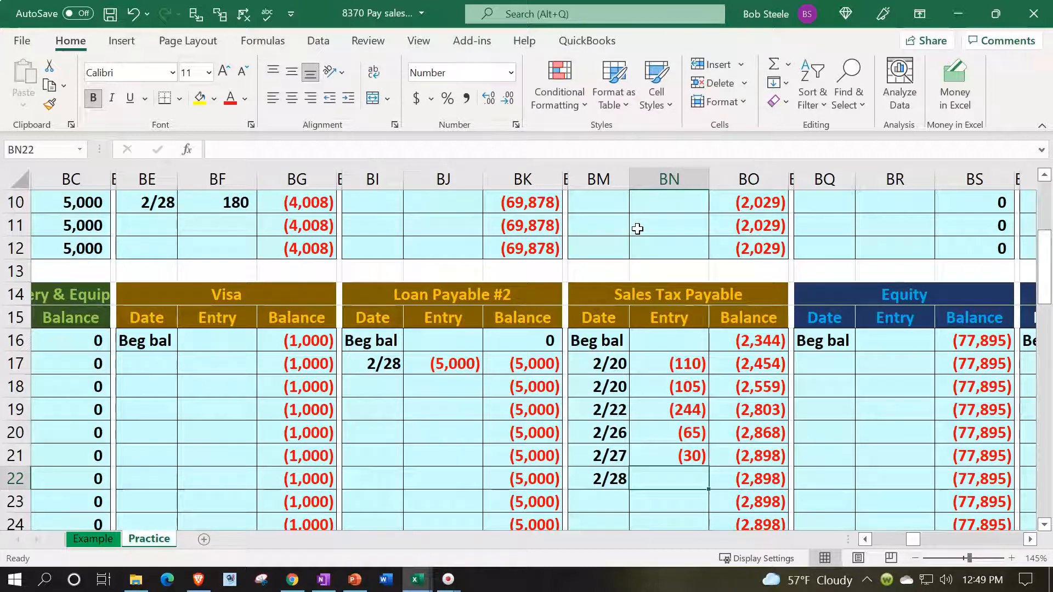
Post the Sales Tax Payable debit to the ledger by linking entry cell BN22 to the journal debit in W8.
type("=")
key("Left")
key("Left")
key("Left")
key("Left")
key("Left")
key("Left")
key("Left")
key("Left")
key("Left")
key("Left")
key("Left")
key("Left")
key("Left")
key("Left")
key("Left")
key("Left")
key("Left")
key("Left")
key("Left")
key("Left")
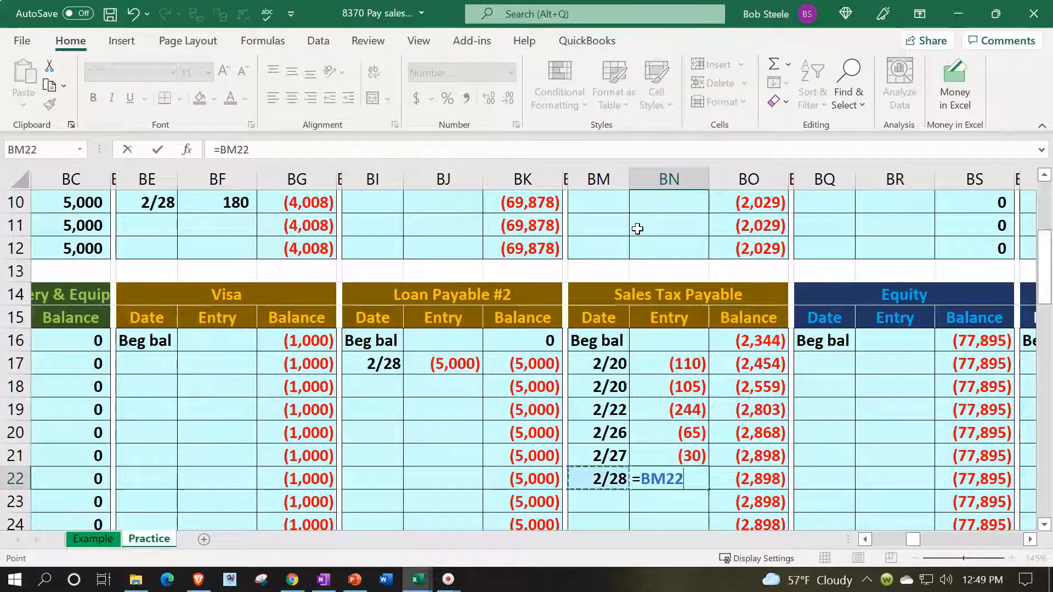
key("Left")
key("Left")
key("Left")
key("Left")
key("Left")
key("Left")
key("Left")
key("Left")
key("Left")
key("Left")
key("Left")
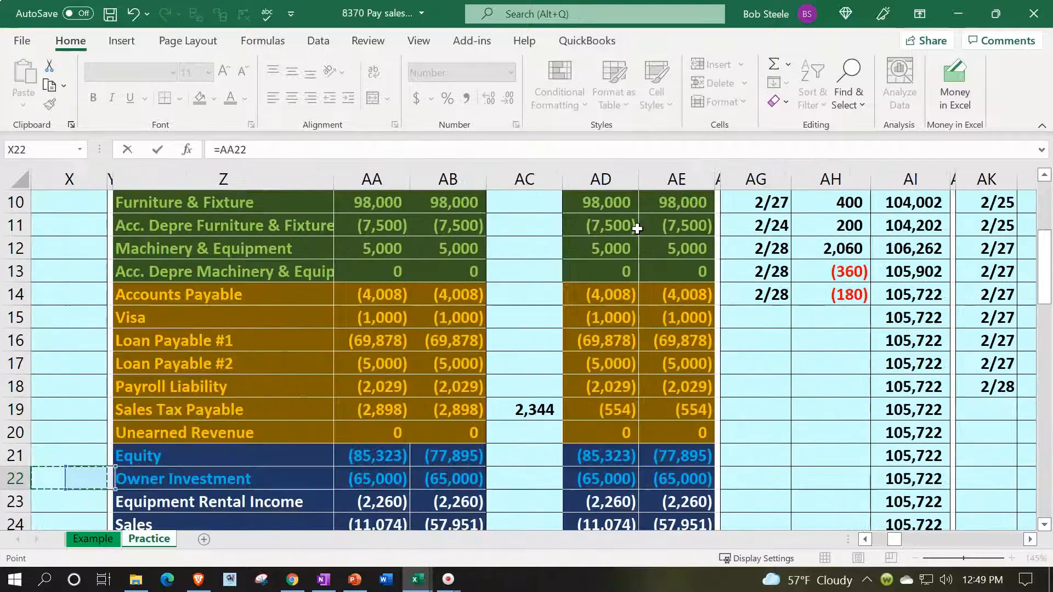
key("Up")
key("Up")
key("Up")
key("Up")
key("Up")
key("Up")
key("Up")
key("Up")
key("Up")
key("Up")
key("Up")
key("Up")
key("Up")
key("Up")
key("Up")
key("Up")
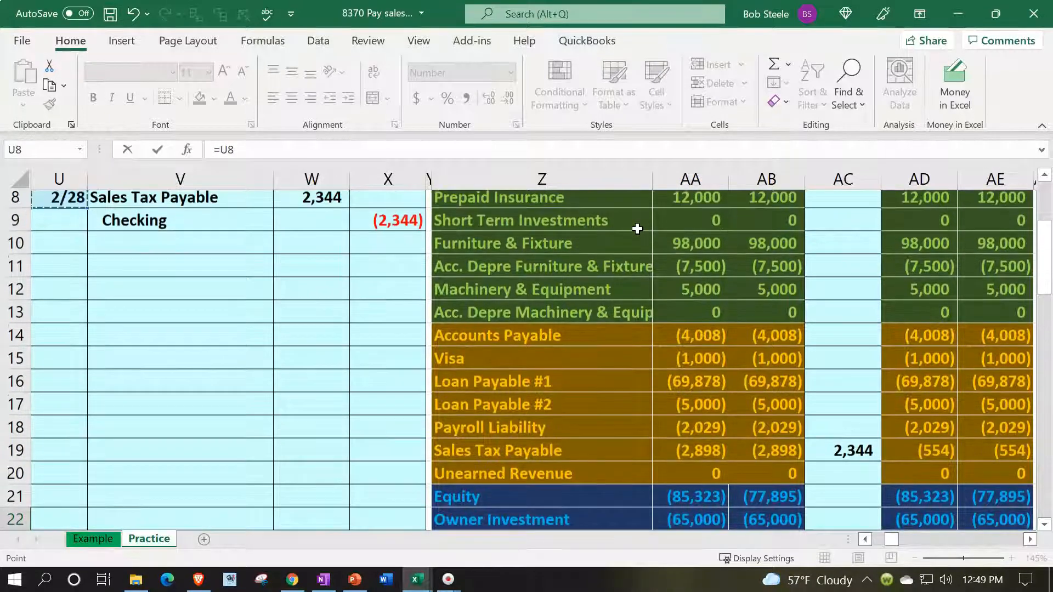
key("Right")
key("Right")
key("Right")
key("Down")
key("Down")
key("Down")
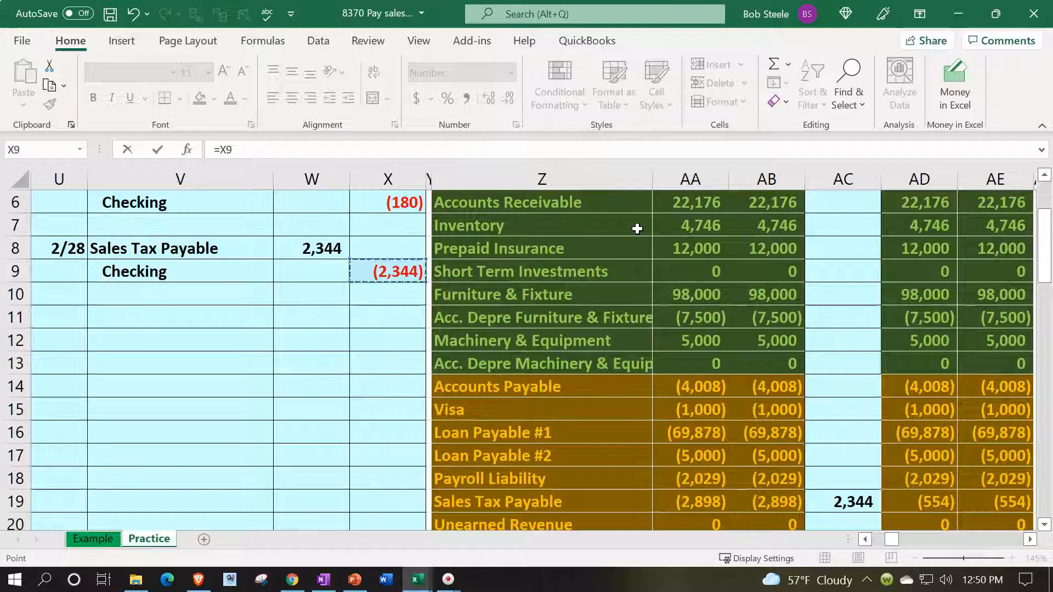
key("Left")
key("Up")
key("Return")
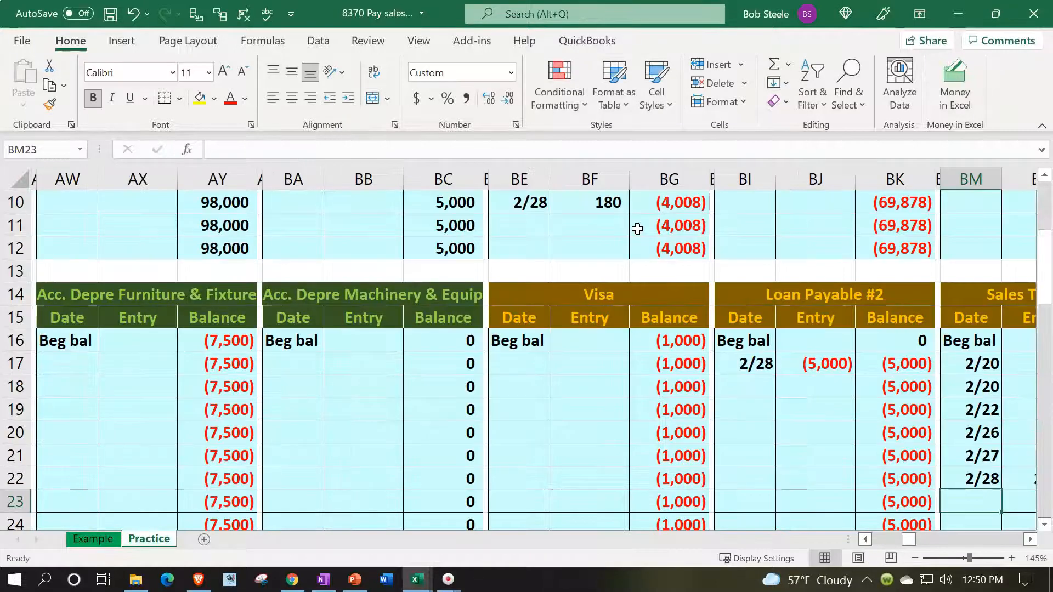
Check the Sales Tax Payable ledger balance in BO22 against the sum of the February entries in BN17:BN21.
key("Right")
key("Up")
key("Right")
key("Right")
key("Right")
key("Left")
key("Left")
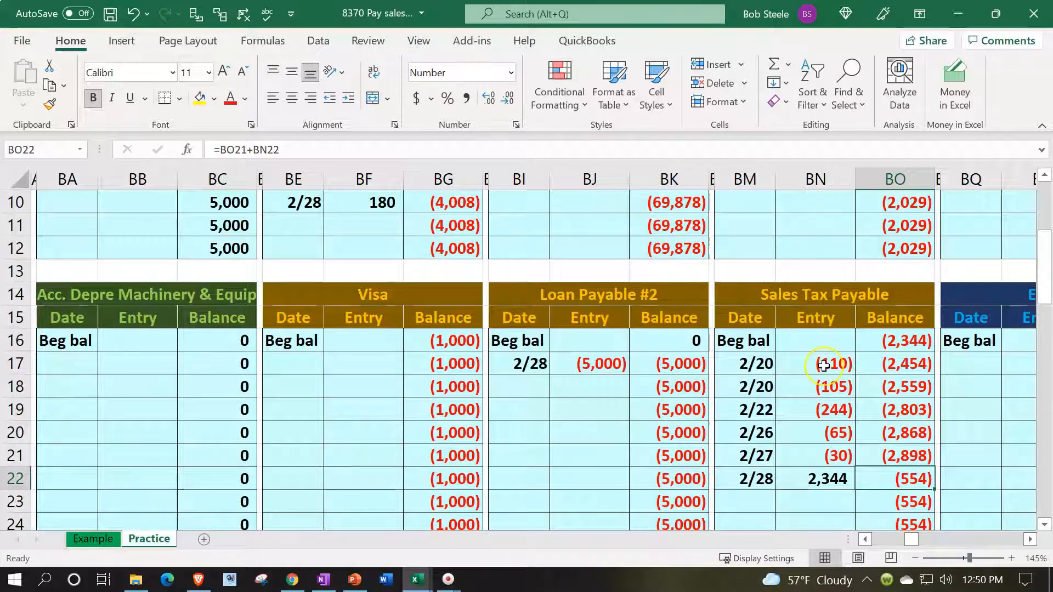
left_click_drag(825, 365, 834, 458)
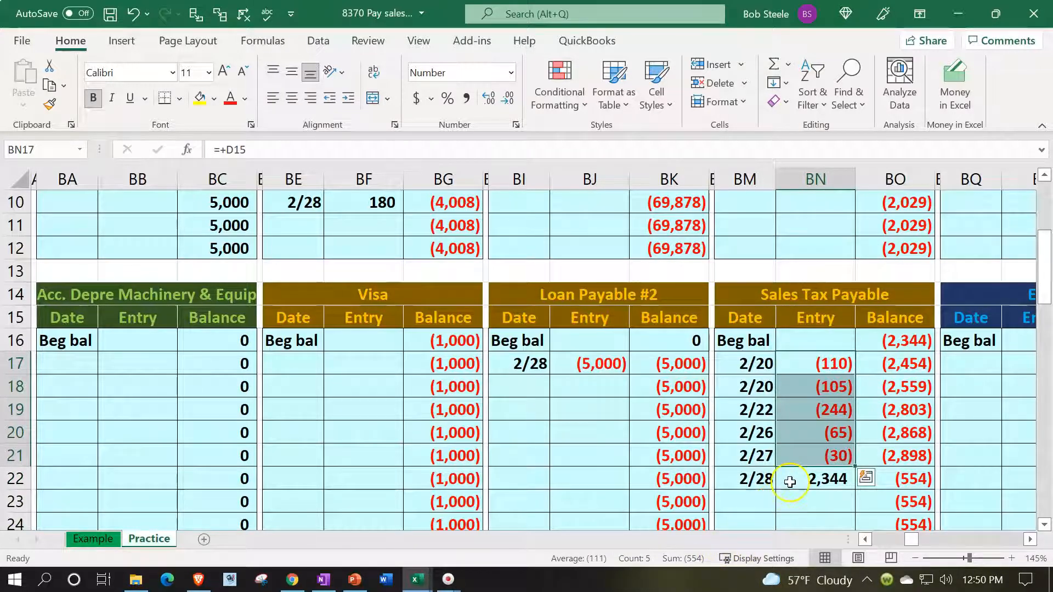
left_click(900, 475)
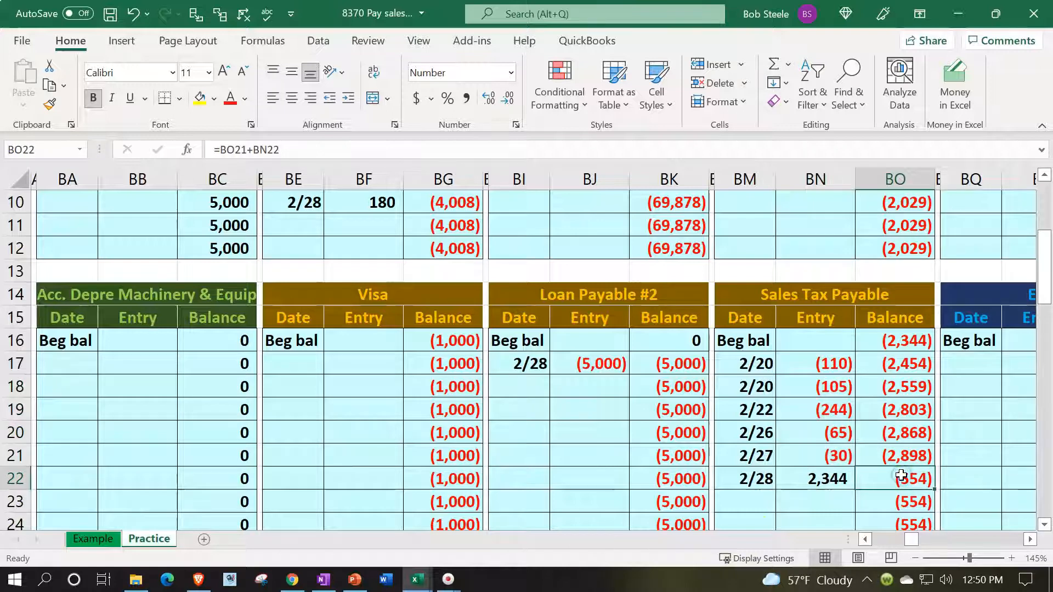
Compare the ledger balance with the ending Sales Tax Payable balances in the trial balance, and inspect the ledger check figure in AG1.
key("Left")
key("Left")
key("Left")
key("Left")
key("Left")
key("Left")
key("Left")
key("Left")
key("Left")
key("Left")
key("Left")
key("Left")
key("Left")
key("Left")
key("Left")
key("Left")
key("Left")
key("Left")
key("Left")
key("Left")
key("Left")
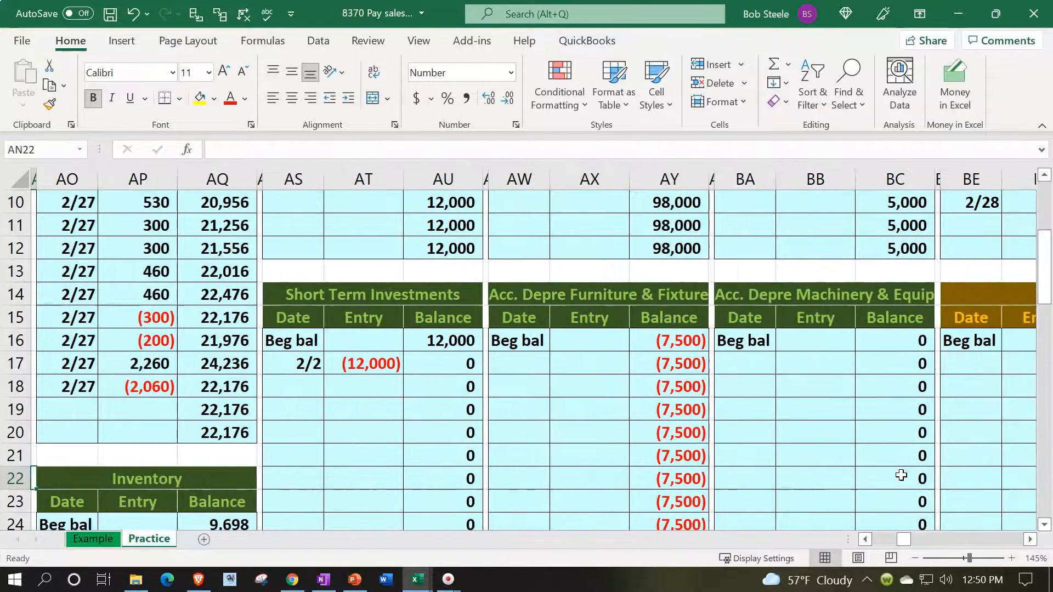
key("Left")
key("Left")
key("Left")
key("Left")
key("Left")
key("Left")
key("Left")
key("Left")
key("Left")
key("Left")
key("Left")
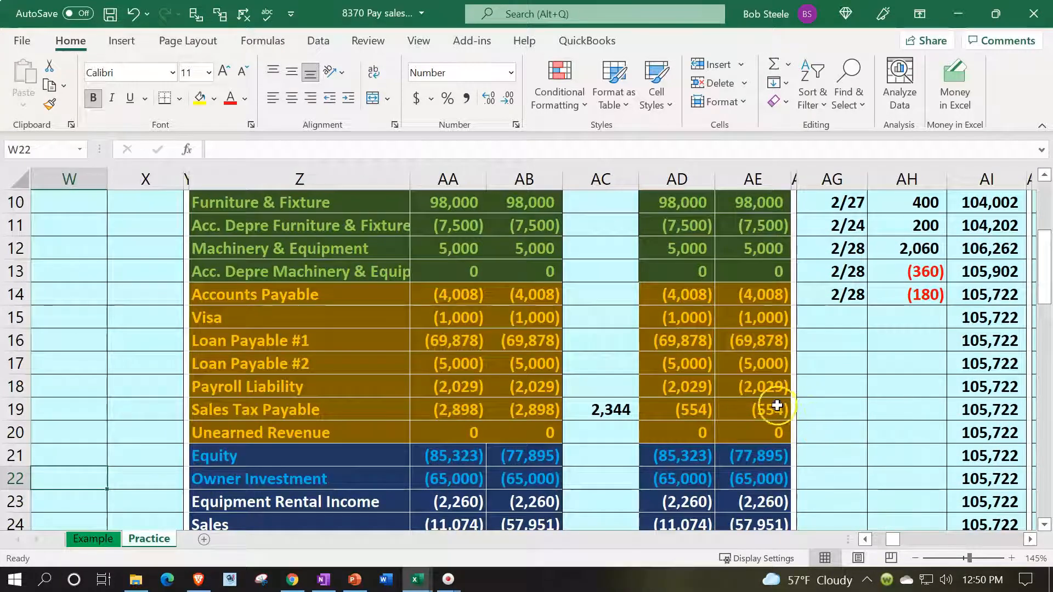
left_click(737, 416)
left_click(703, 406)
scroll(703, 406, "up", 3)
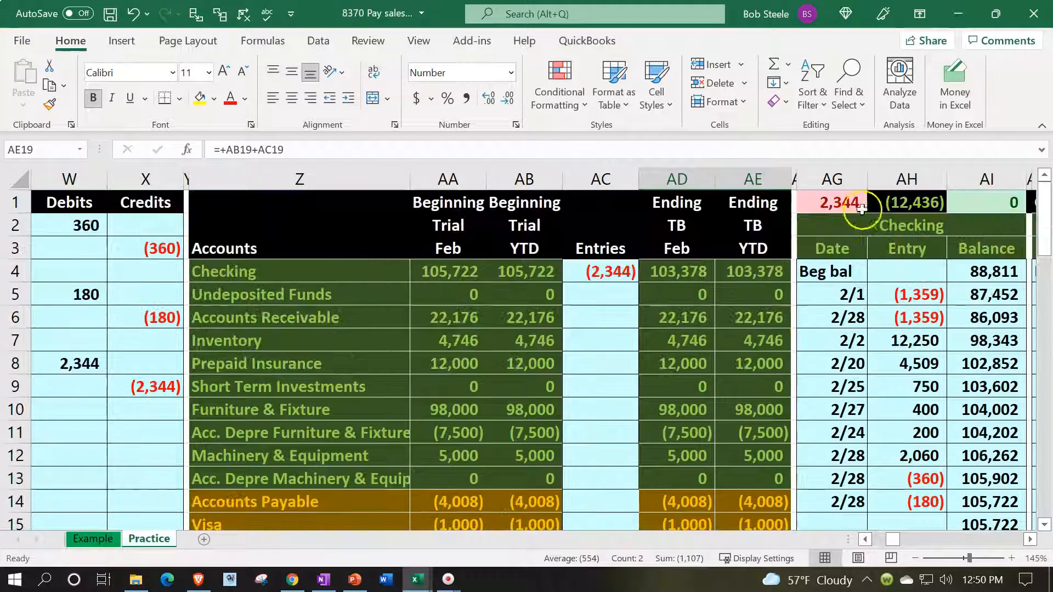
left_click(840, 202)
left_click(479, 450)
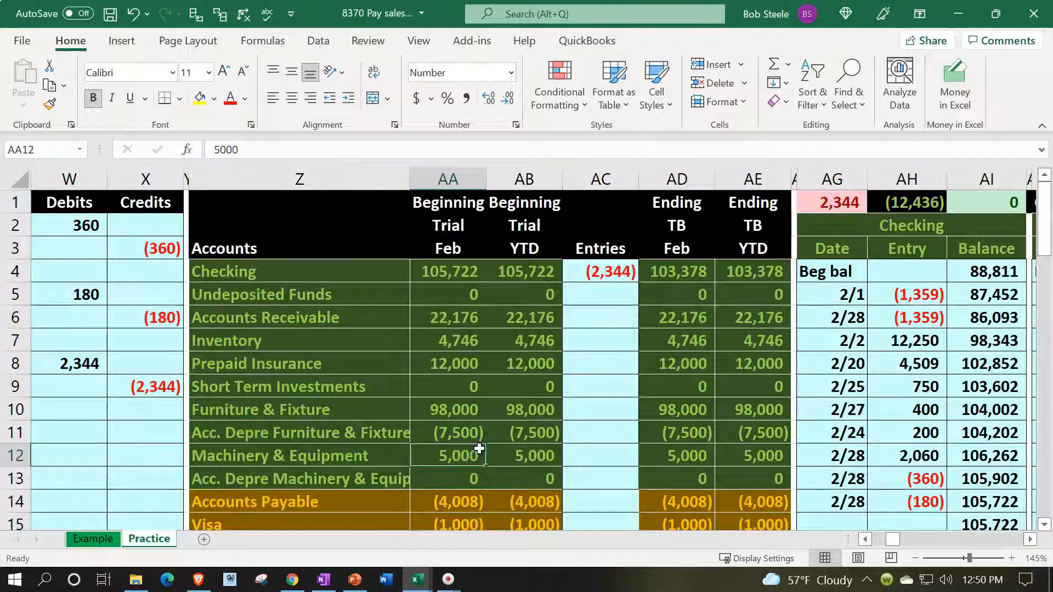
Enter the date 2/28 in AG15, the first empty row of the Checking ledger account.
key("Left")
key("Left")
key("Left")
key("Left")
key("Left")
key("Left")
key("Up")
key("Up")
key("Up")
key("Right")
key("Right")
key("Right")
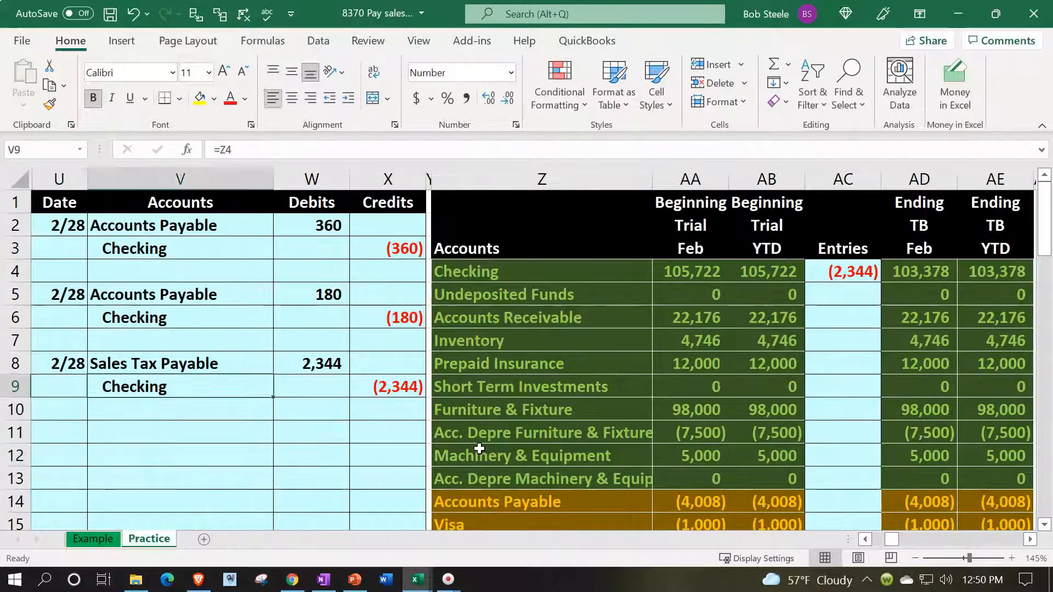
key("Right")
key("Right")
key("Right")
key("Right")
key("Right")
key("Right")
key("Right")
key("Right")
key("Right")
key("Right")
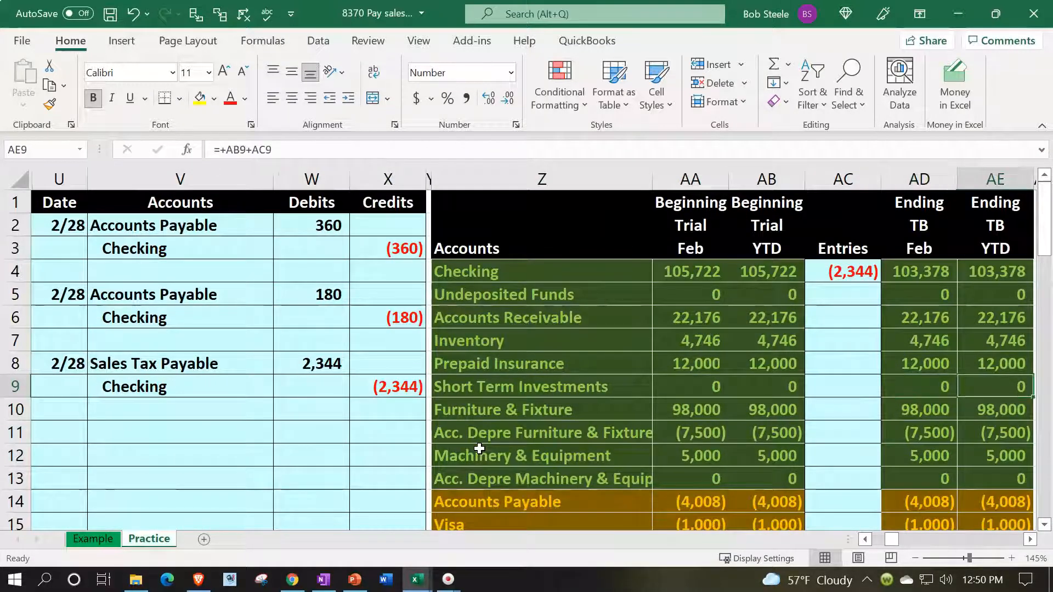
key("Right")
key("Down")
key("Down")
key("Down")
key("Down")
key("Down")
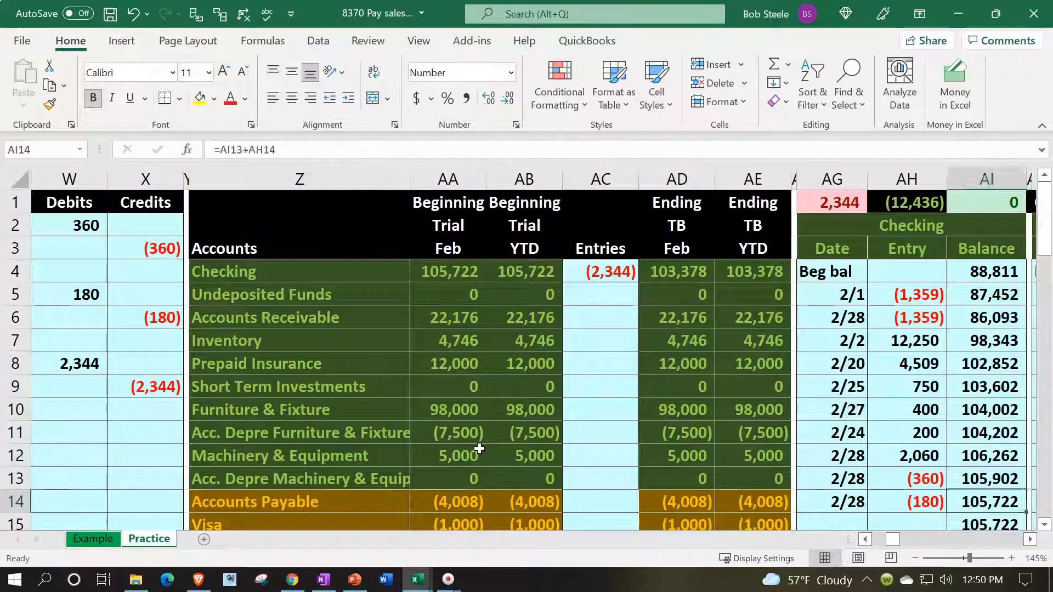
key("Left")
key("Left")
key("Down")
type("2/28")
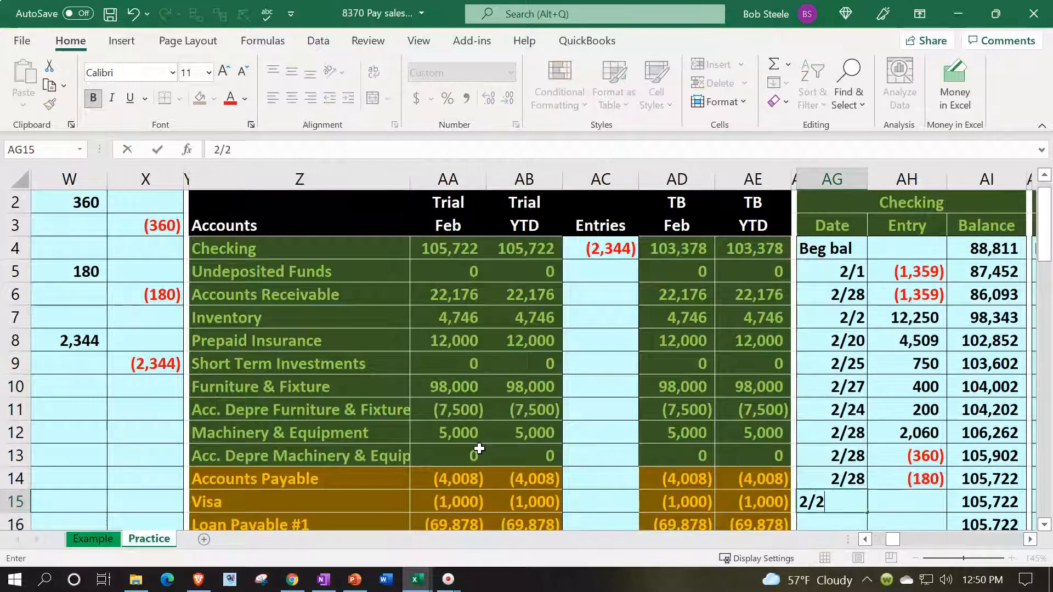
key("Return")
key("Up")
key("Right")
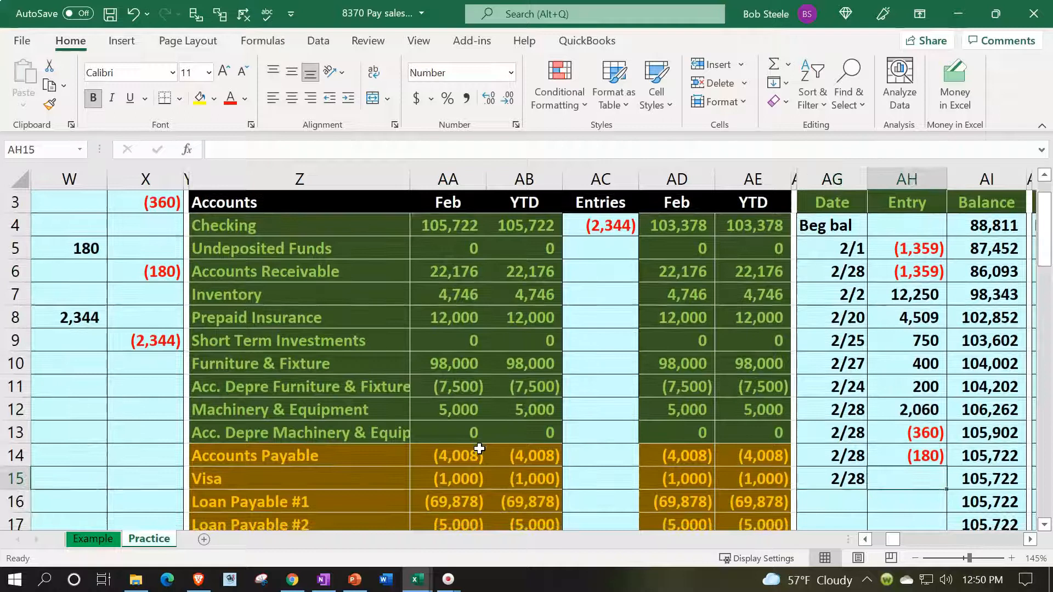
Post the Checking credit to the ledger in AH15 with =X9 and check the running balance beside it.
type("=")
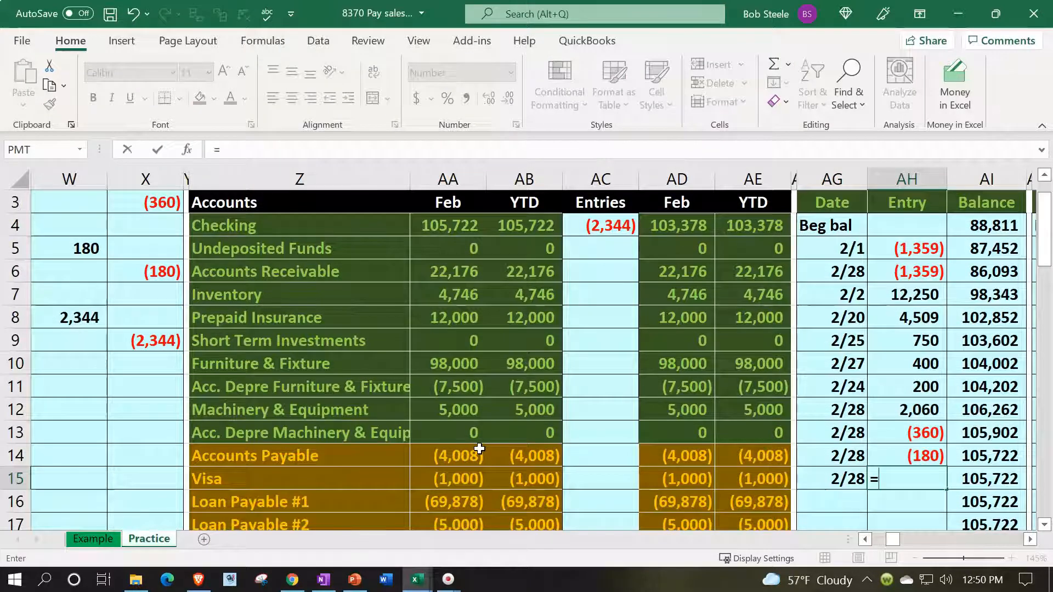
key("Left")
key("Left")
key("Left")
key("Left")
key("Left")
key("Left")
key("Left")
key("Left")
key("Left")
key("Left")
key("Left")
key("Left")
key("Left")
key("Up")
key("Up")
key("Up")
key("Up")
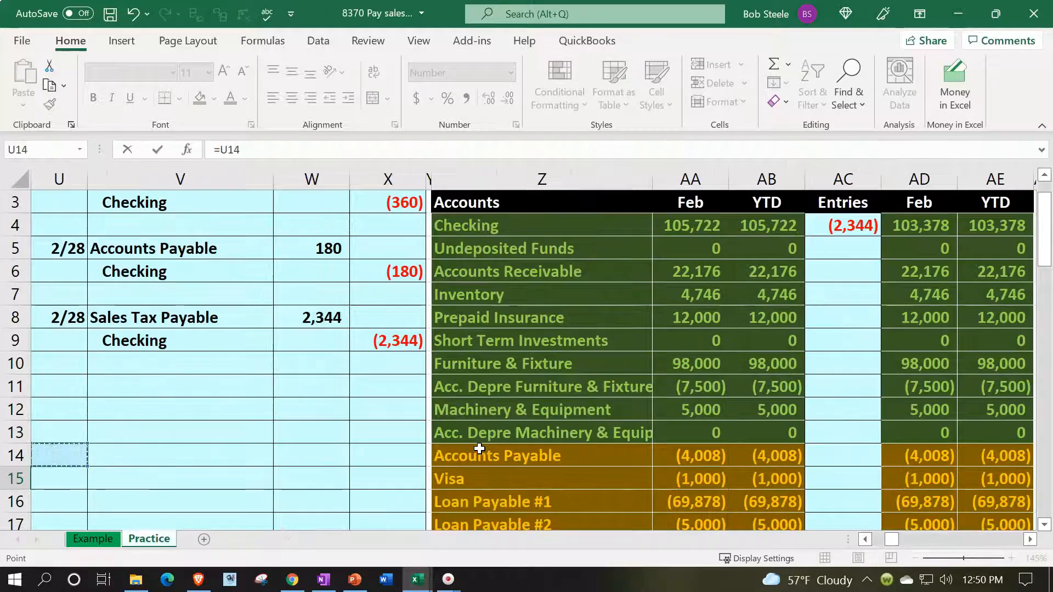
key("Up")
key("Up")
key("Right")
key("Right")
key("Right")
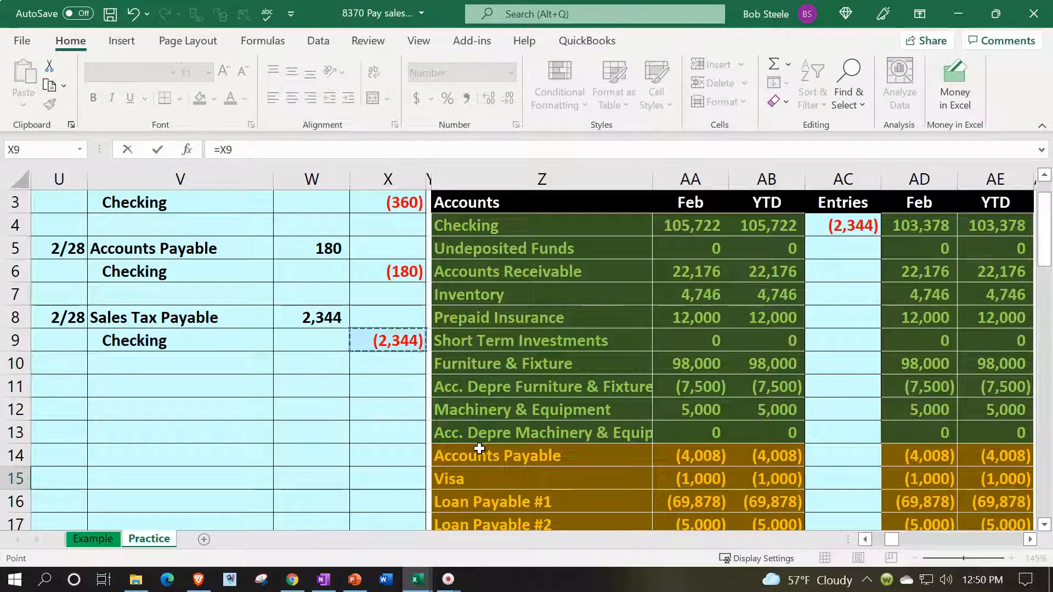
key("Return")
key("Right")
key("Up")
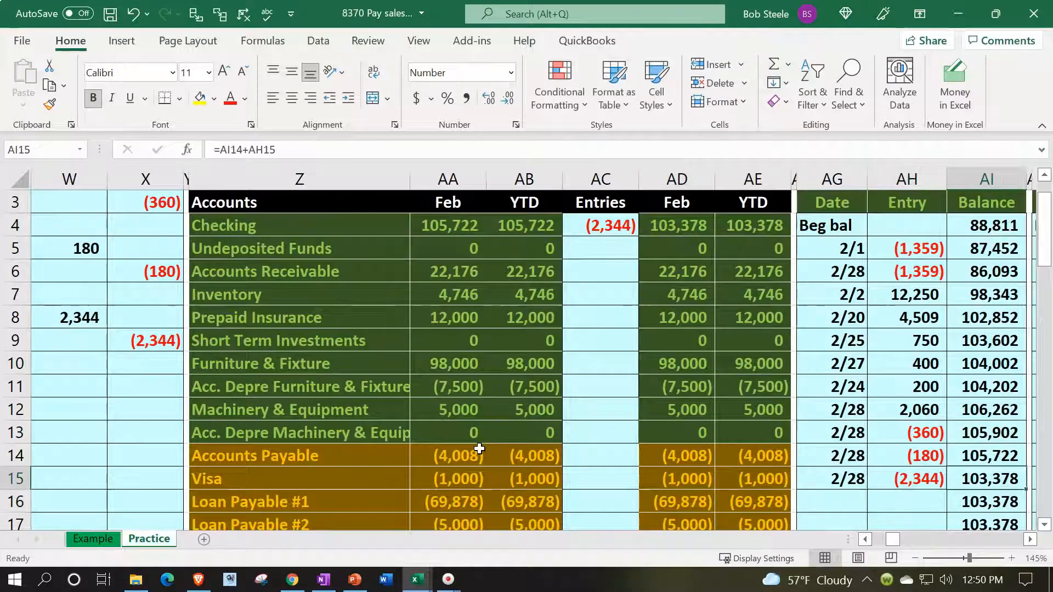
Compare the Checking ledger balance with the ending February and YTD Checking balances in AD4 and AE4 of the trial balance.
key("Left")
key("Left")
key("Left")
key("Up")
key("Up")
key("Up")
key("Up")
key("Up")
key("Up")
key("Up")
key("Up")
key("Up")
key("Left")
key("Up")
key("Up")
key("Up")
key("Up")
key("Up")
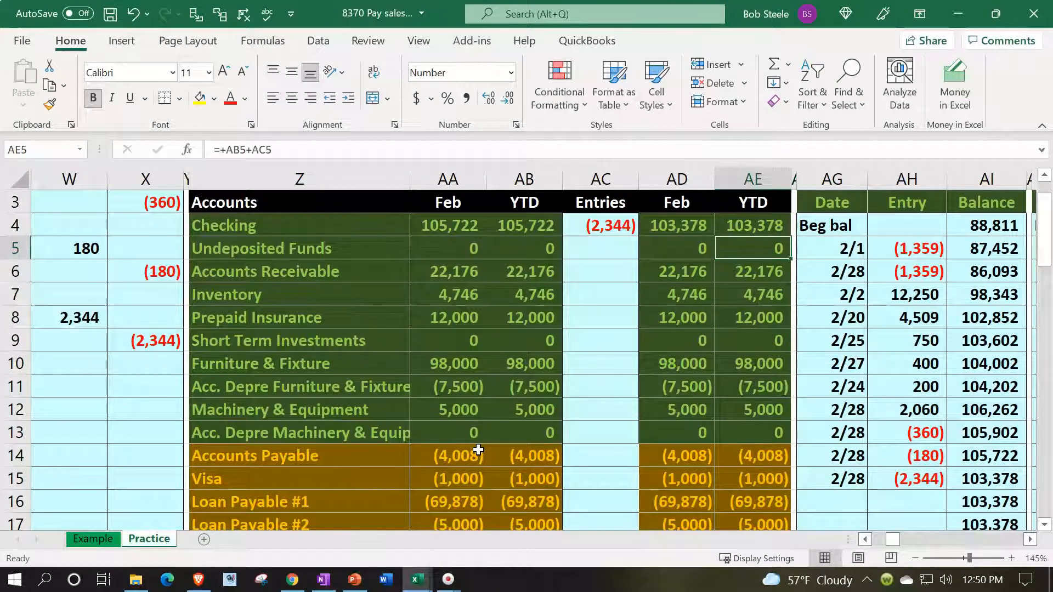
key("Down")
key("Down")
key("Down")
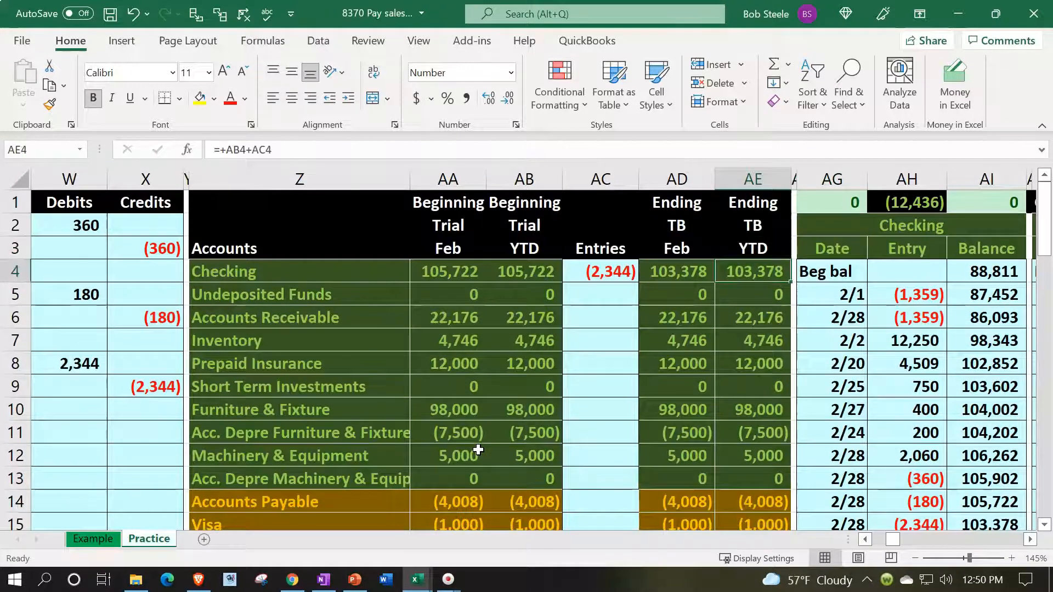
key("Left")
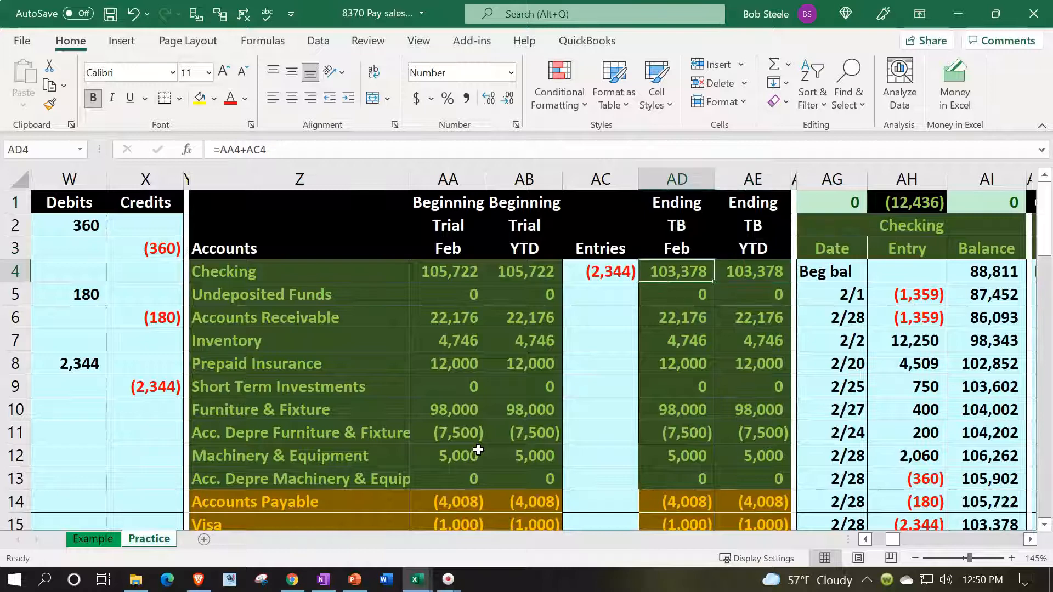
key("Right")
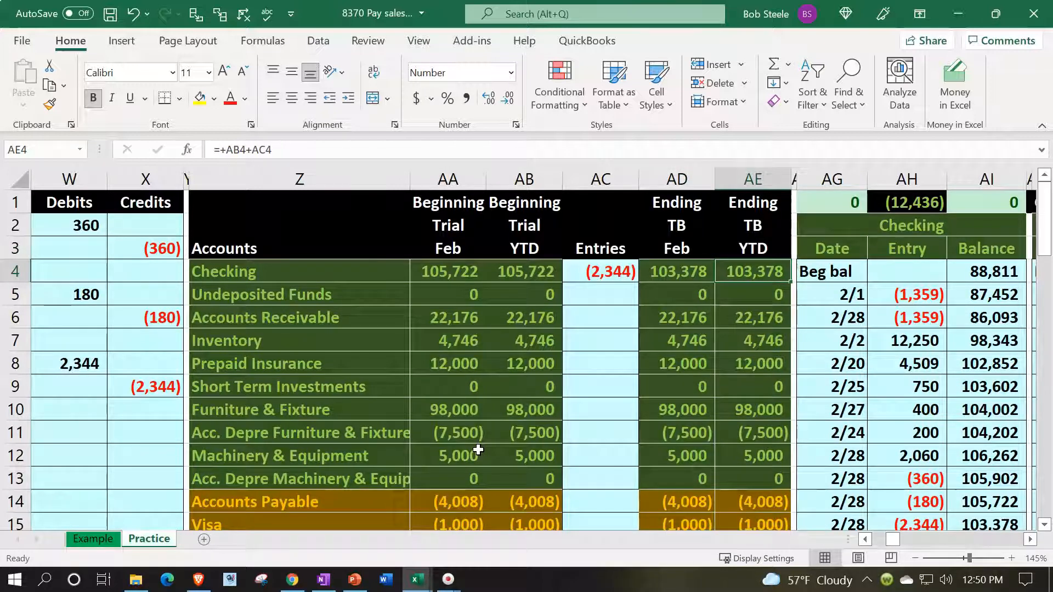
Review the ending YTD trial balance column down through total debits and credits and net income.
key("Down")
key("Down")
key("Down")
key("Down")
key("Down")
key("Down")
key("Down")
key("Down")
key("Down")
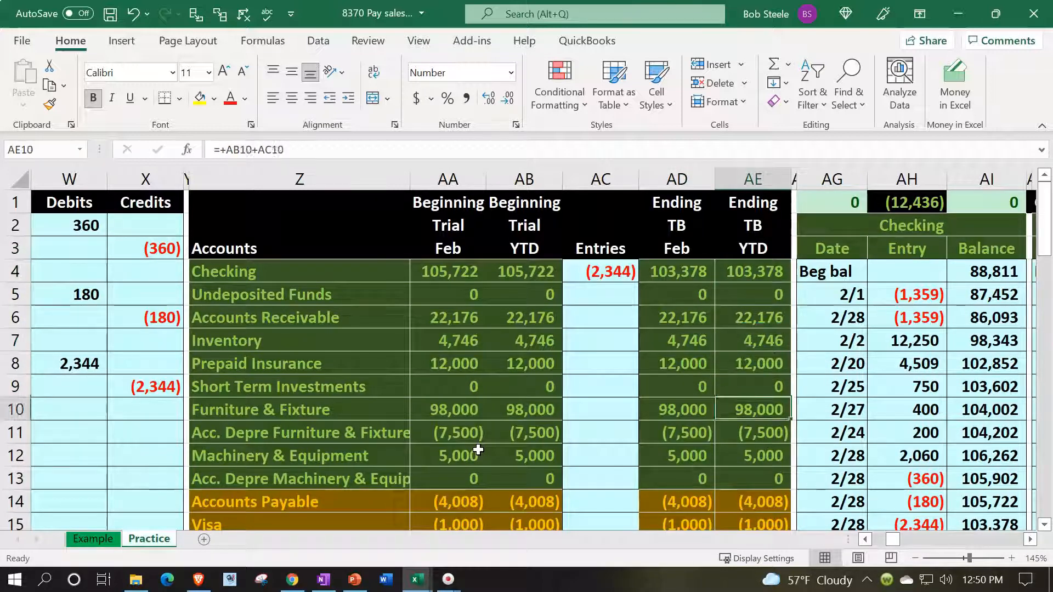
key("Down")
key("Down")
key("Down")
key("Down")
key("Down")
key("Down")
key("Down")
key("Down")
key("Down")
key("Down")
key("Down")
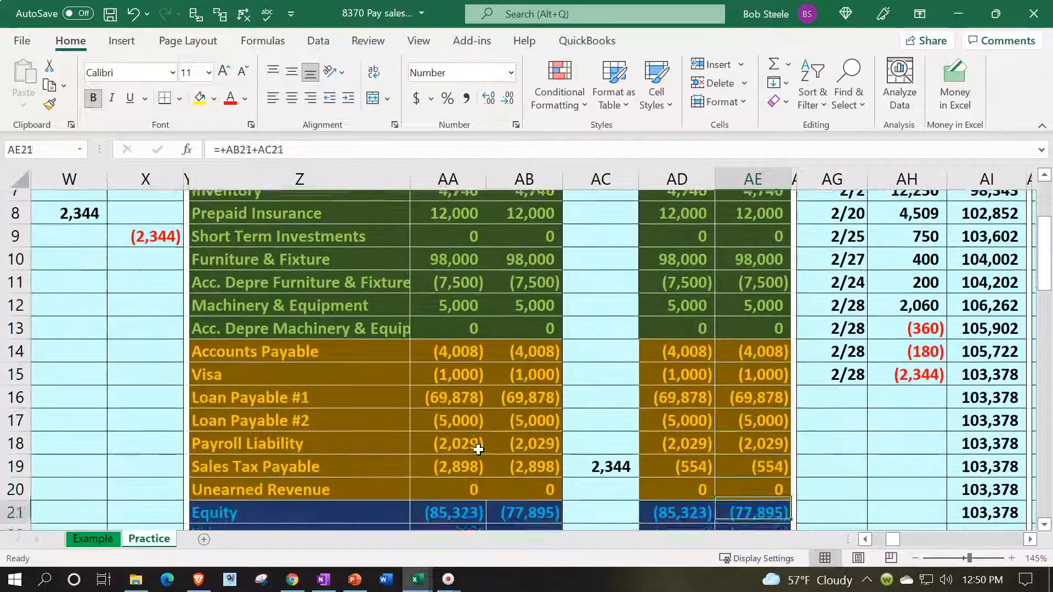
key("Down")
key("Down")
key("Down")
key("Down")
key("Down")
key("Down")
key("Down")
key("Down")
key("Down")
key("Down")
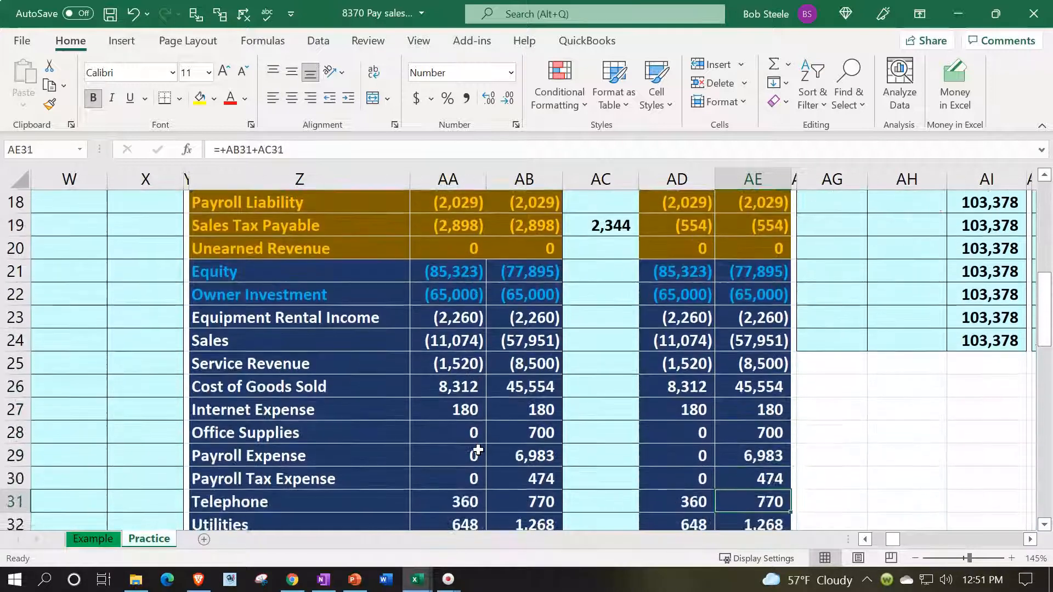
key("Down")
key("Down")
key("Down")
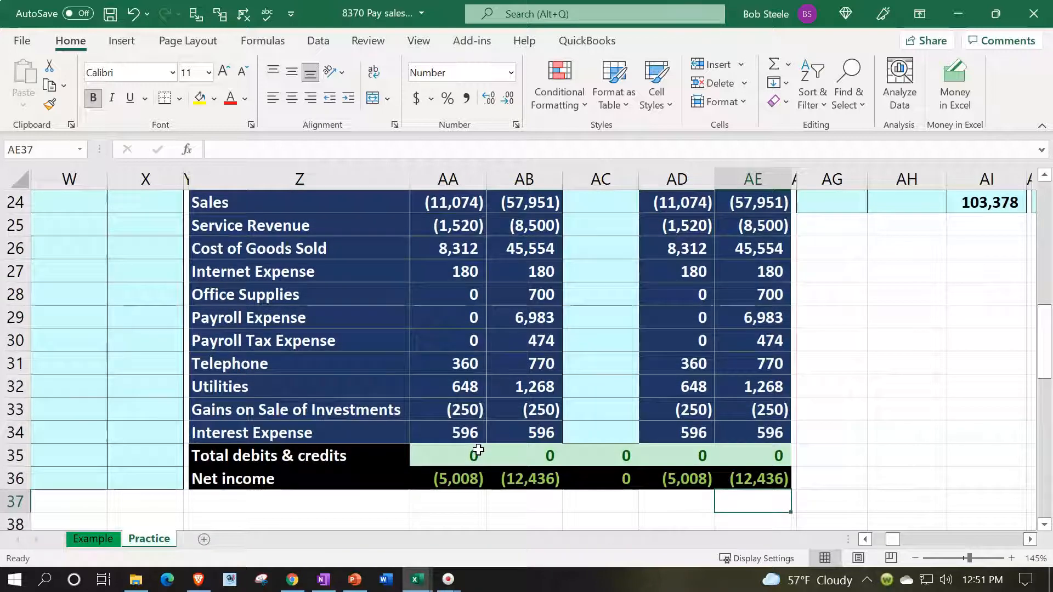